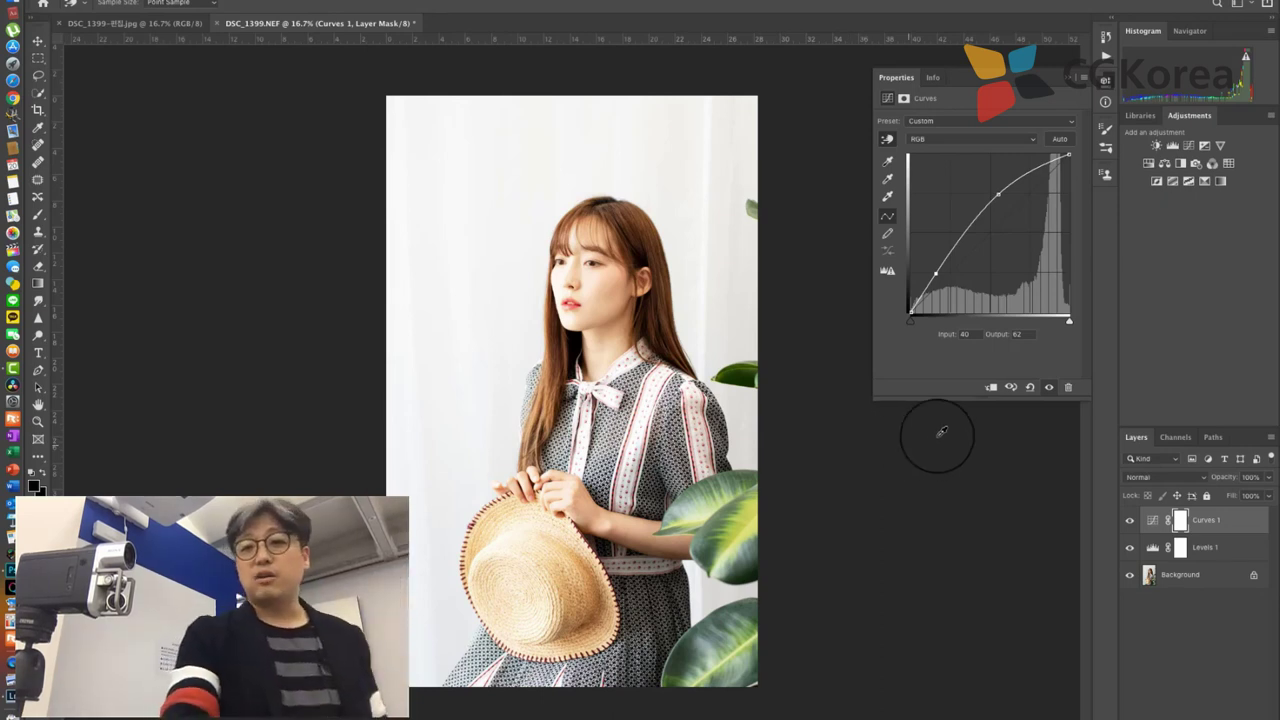
Add a Levels adjustment layer above Curves 1 and neutralize the color cast by sampling the white curtain as the gray point
left_click(1200, 710)
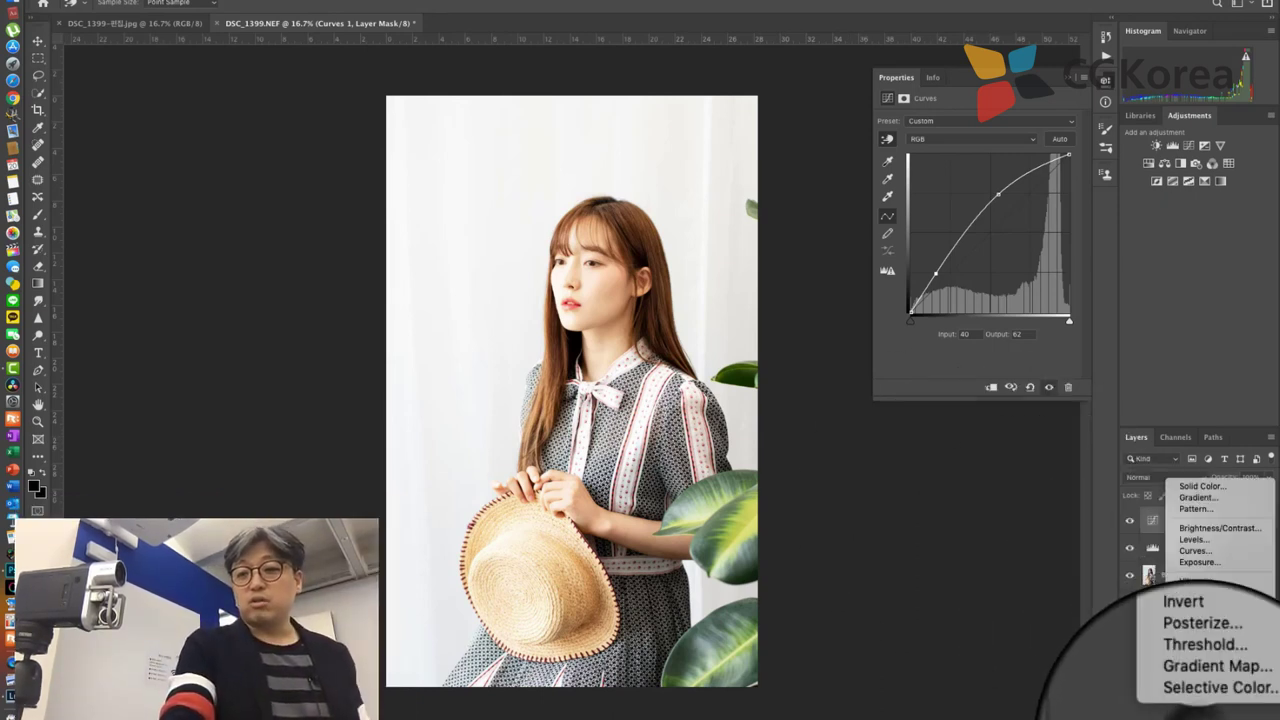
left_click(1205, 543)
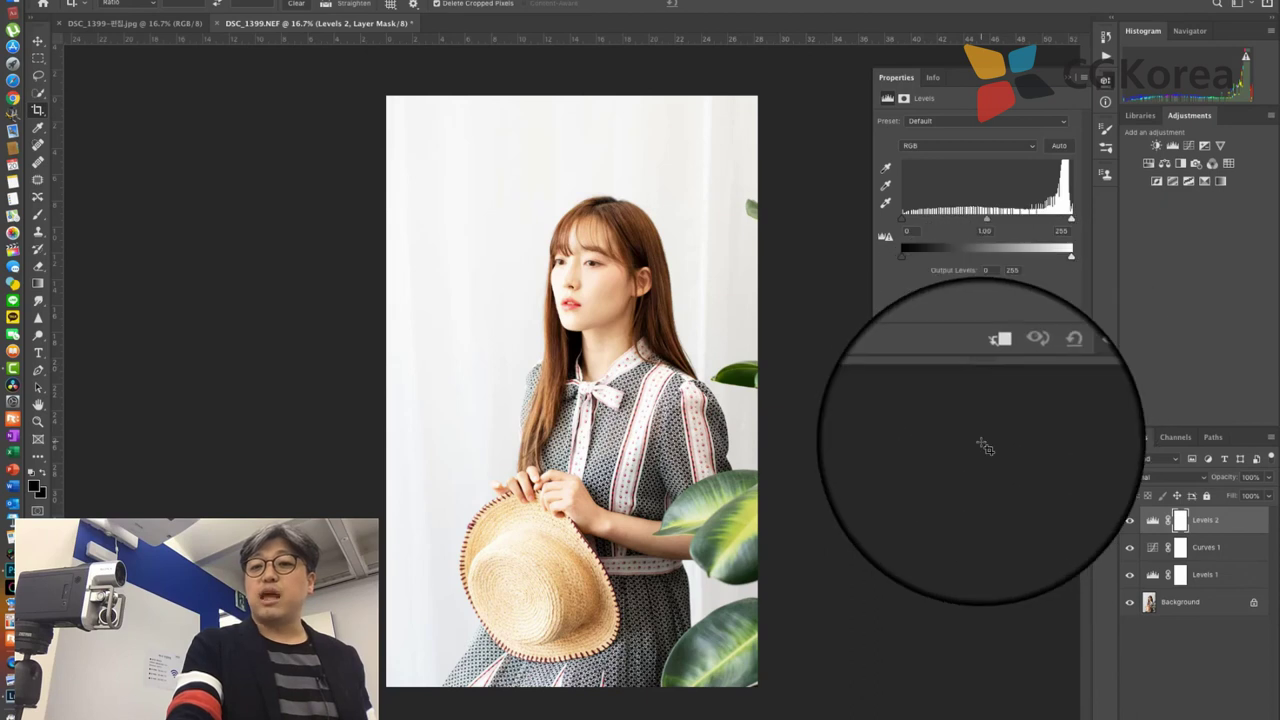
left_click(885, 185)
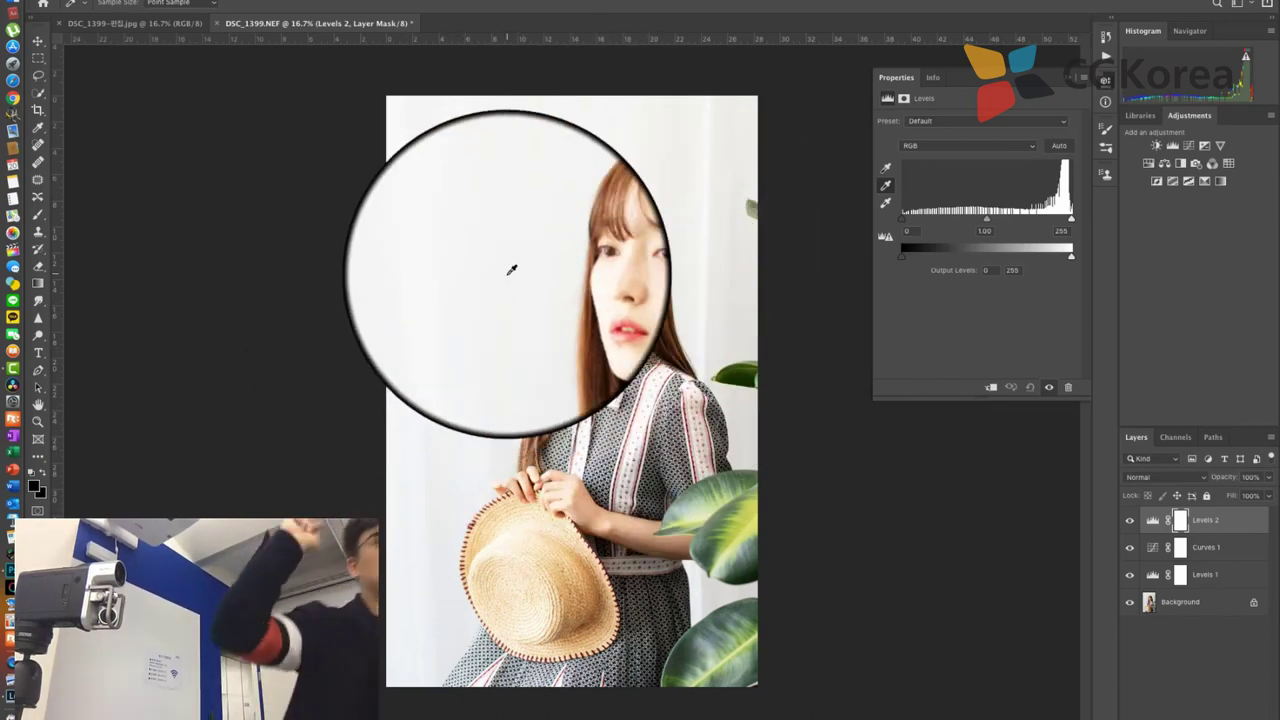
left_click(470, 268)
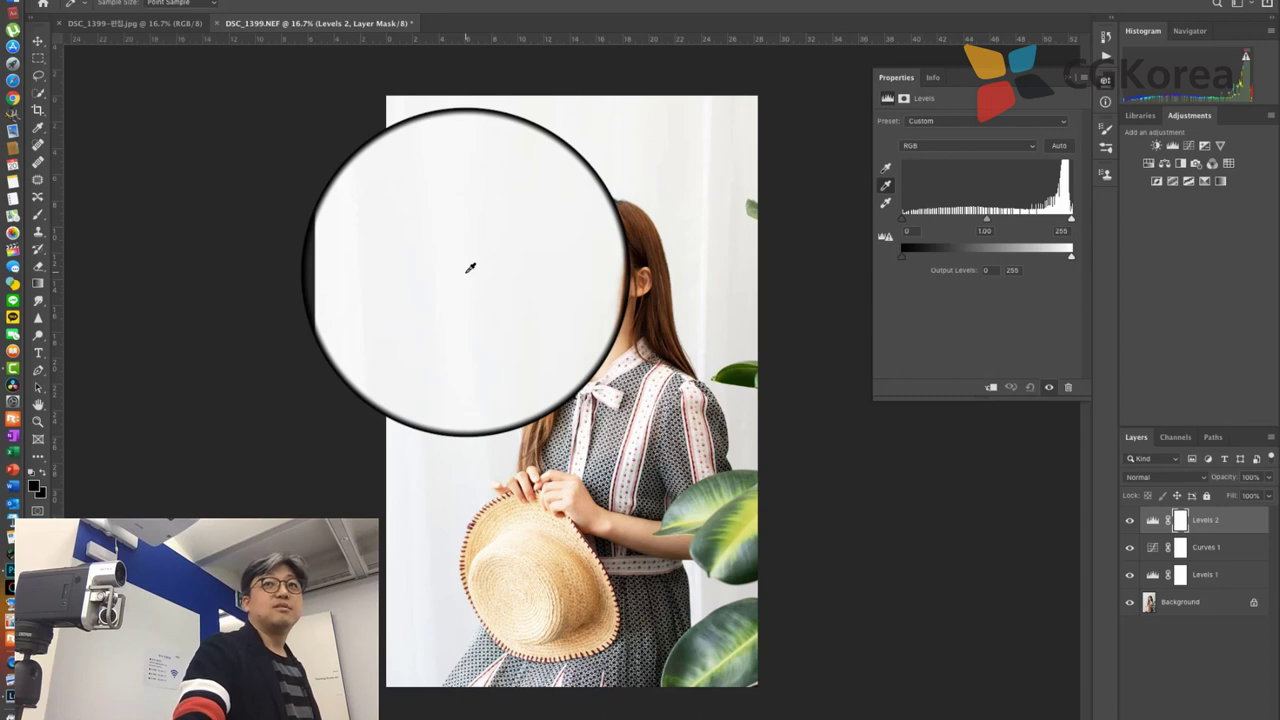
left_click(470, 268)
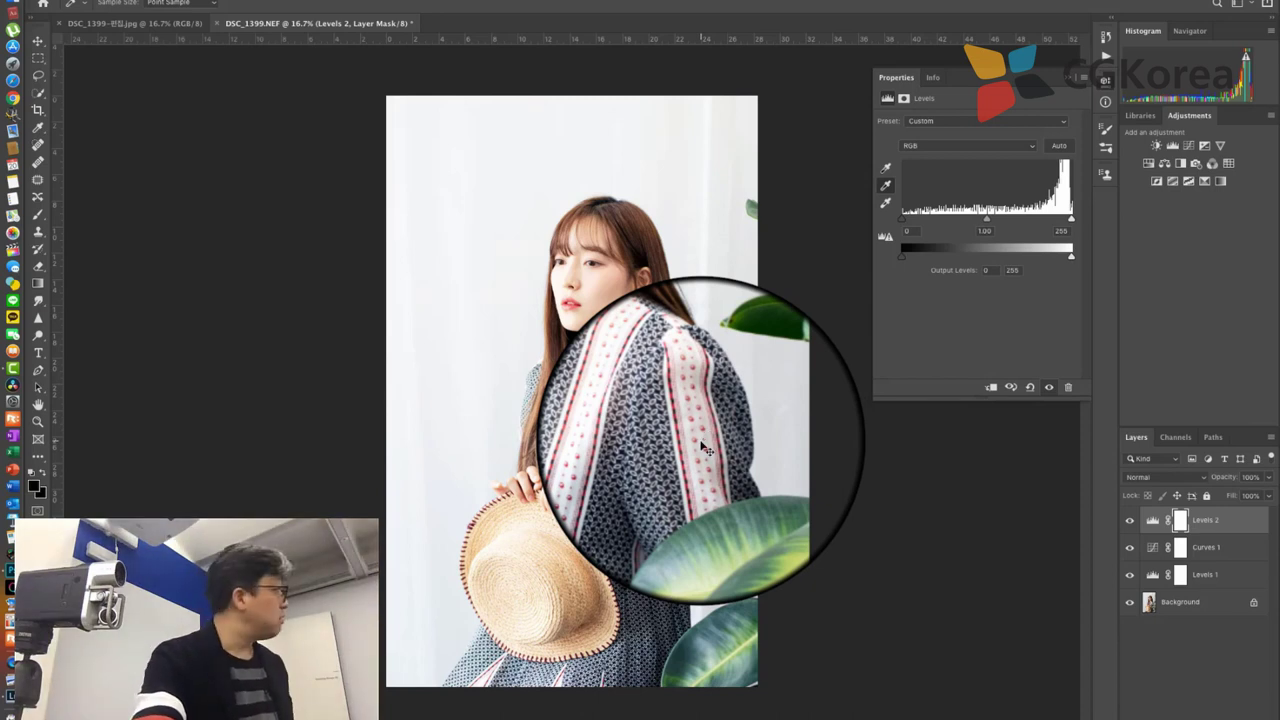
Step back to before the Curves 1 layer was added, and restore the latest Modify Levels Layer history state
key("Delete")
key("c")
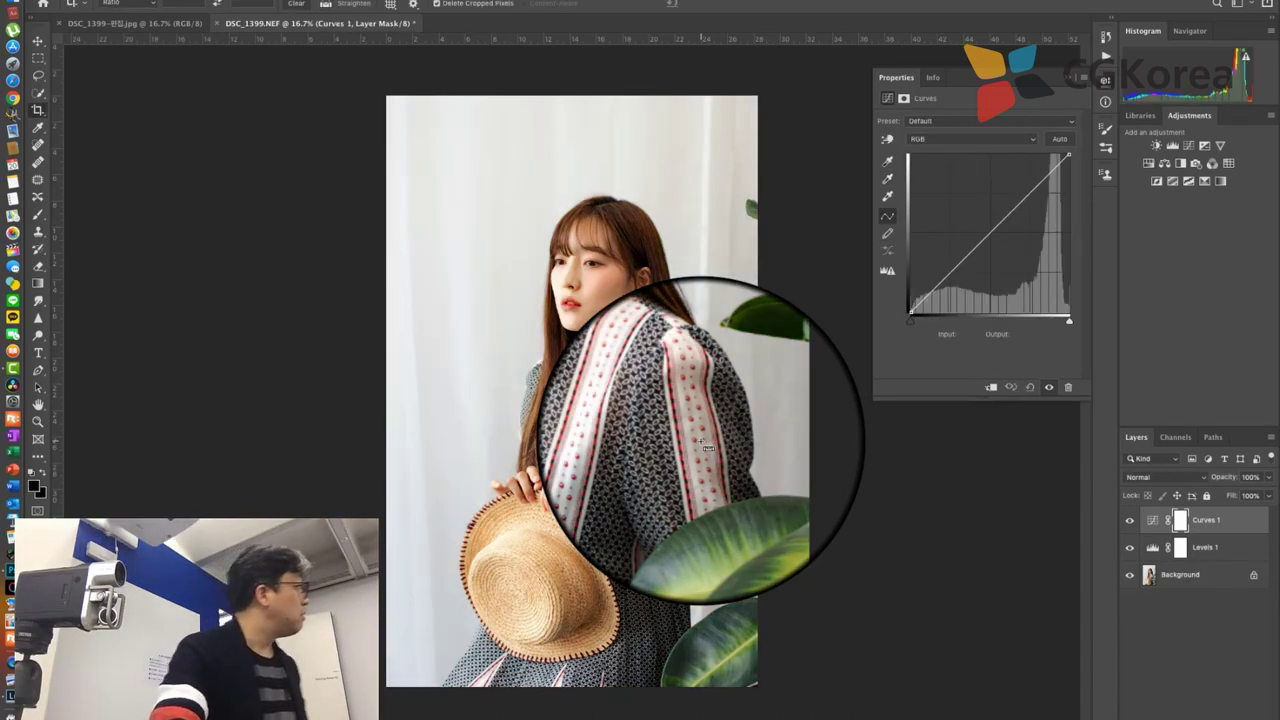
key("Delete")
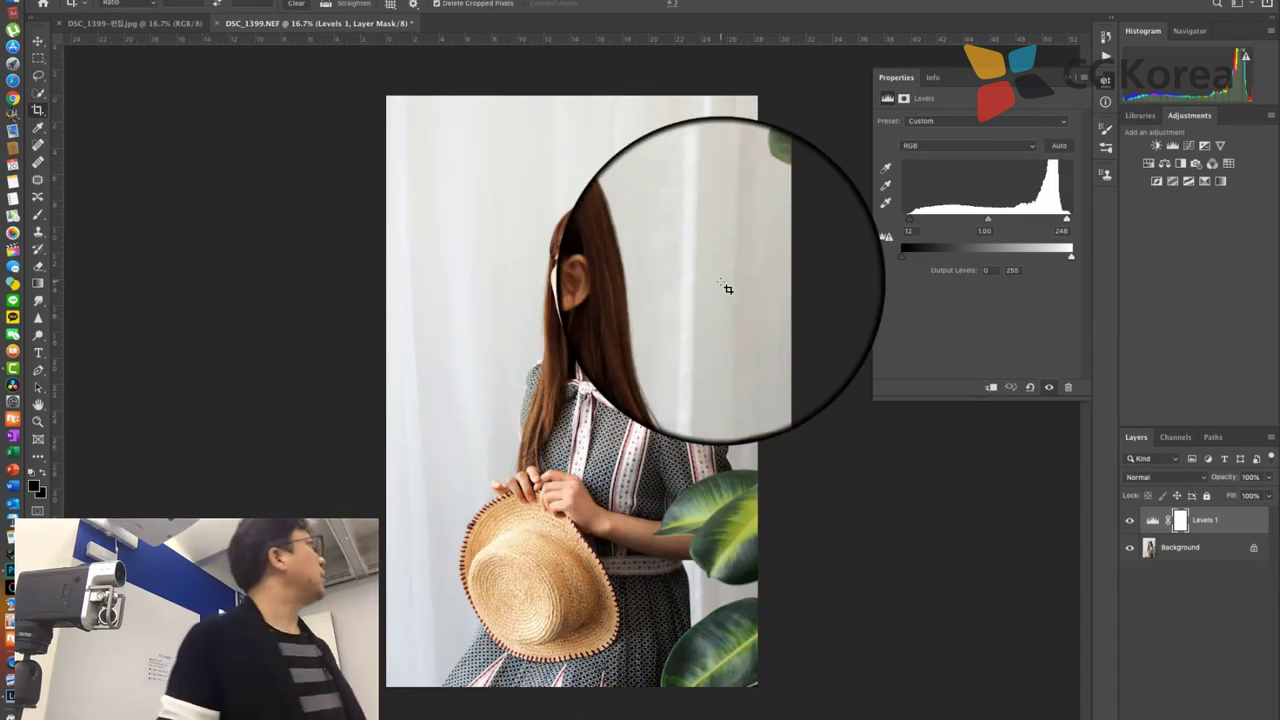
left_click(1105, 37)
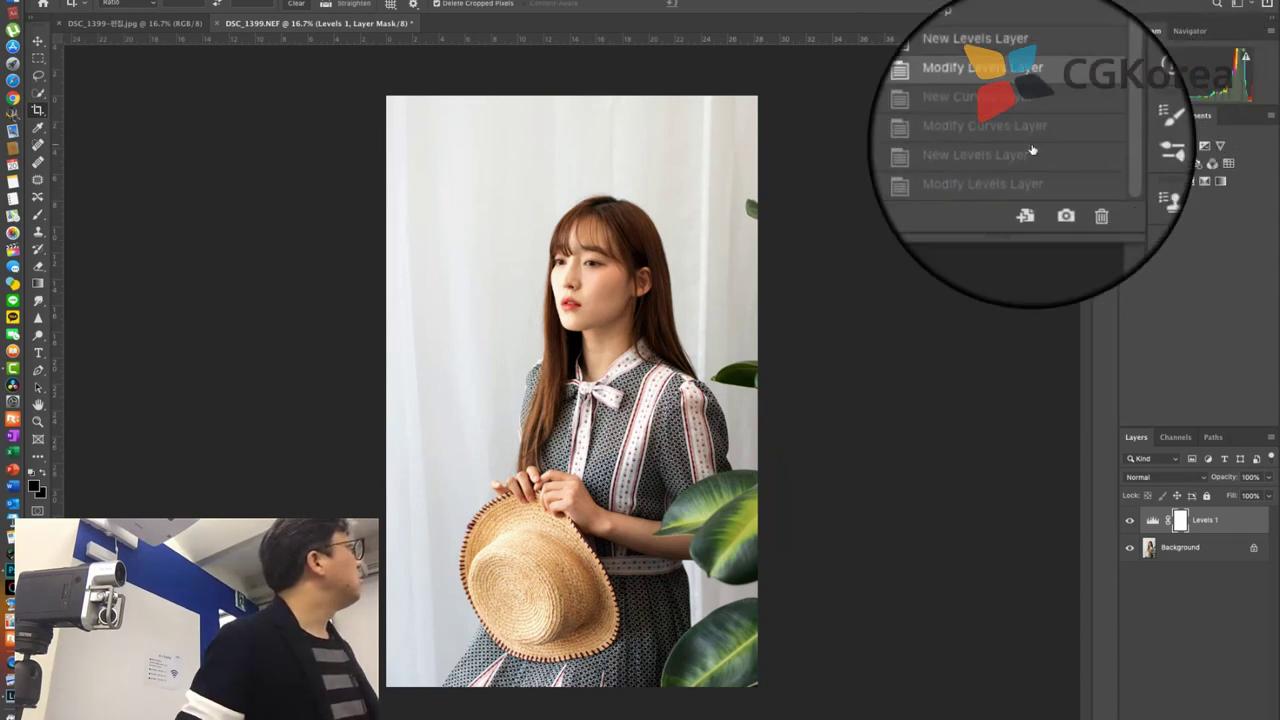
left_click(1028, 176)
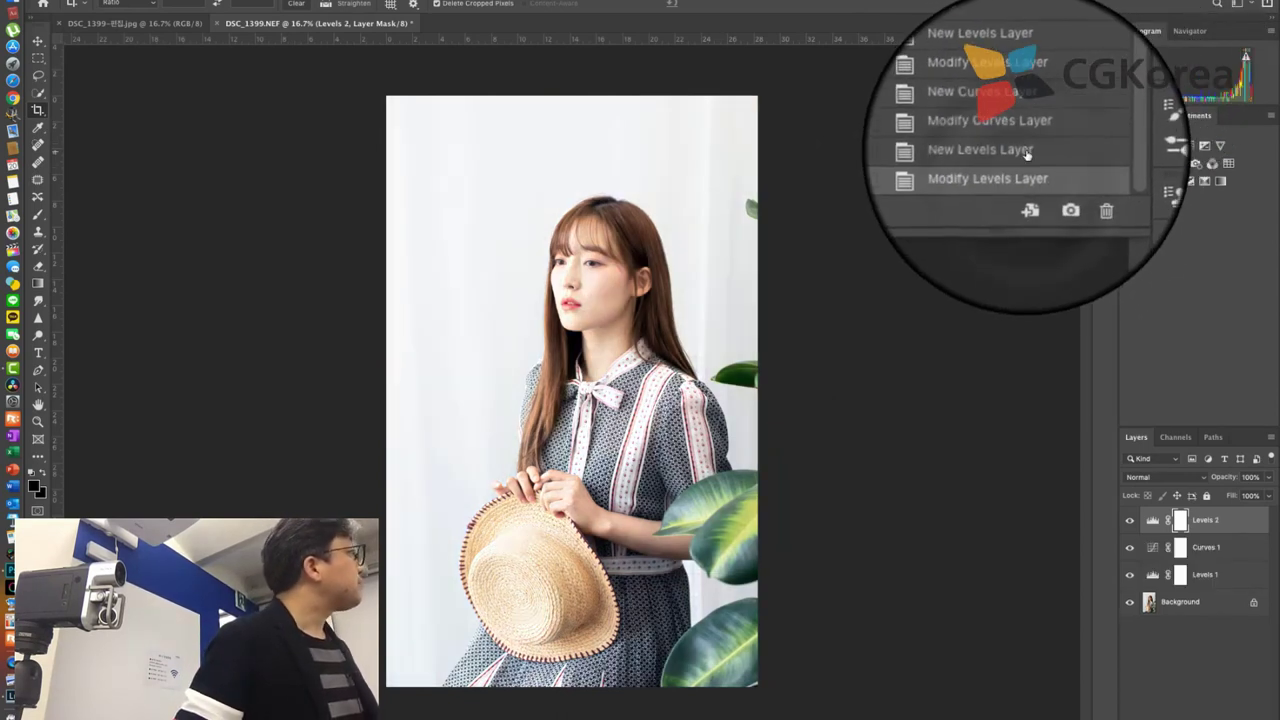
Compare the photo before and after the gray-point correction by alternating the last New Levels Layer and Modify Levels Layer history states
left_click(1024, 151)
left_click(1021, 168)
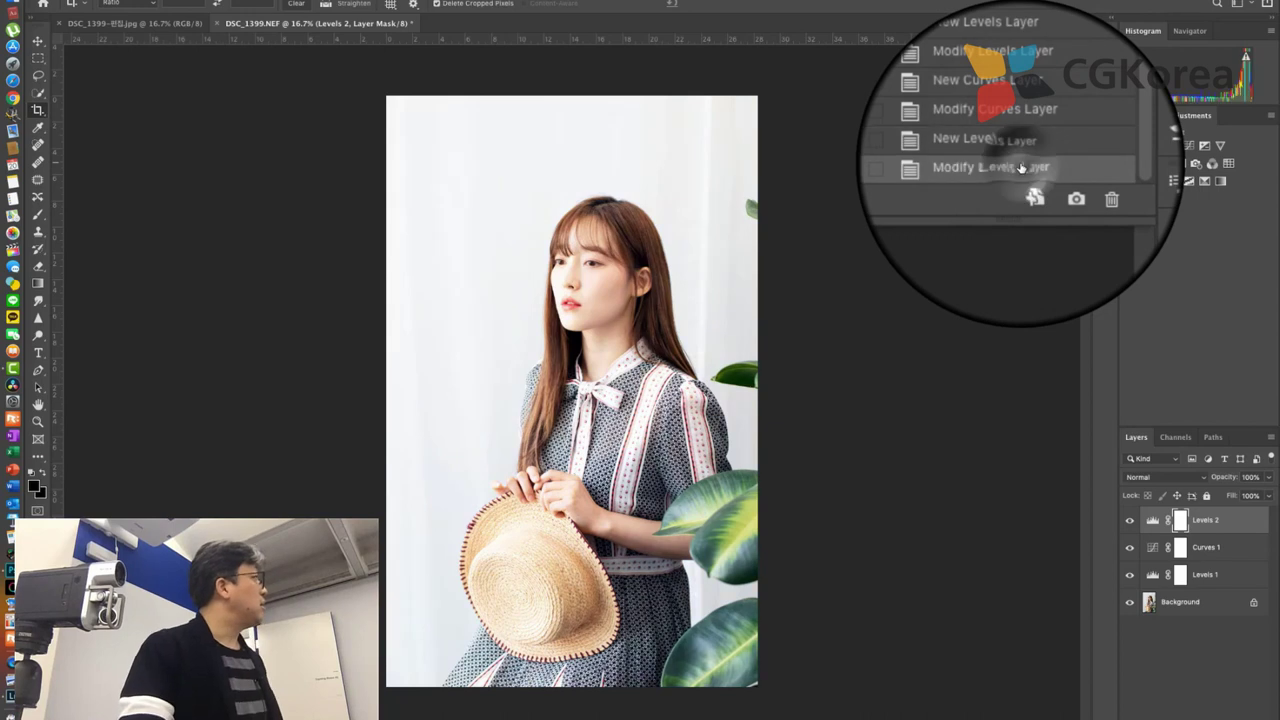
left_click(1020, 155)
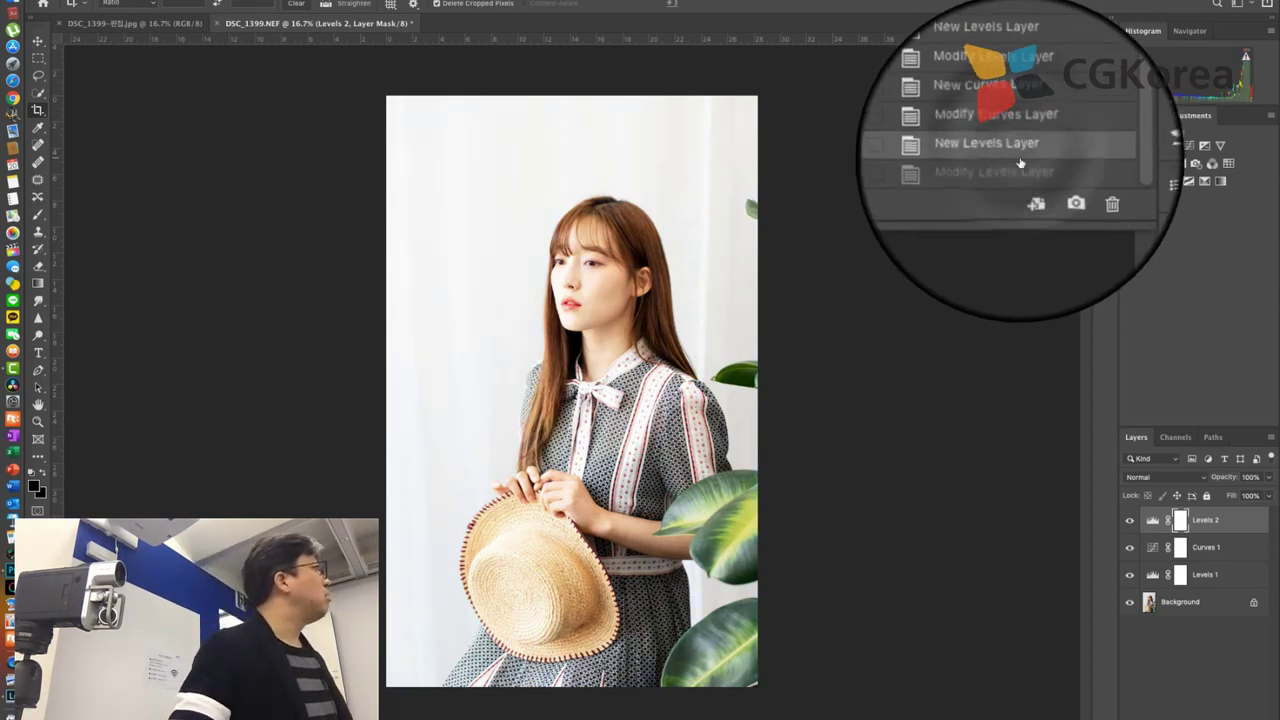
left_click(1021, 170)
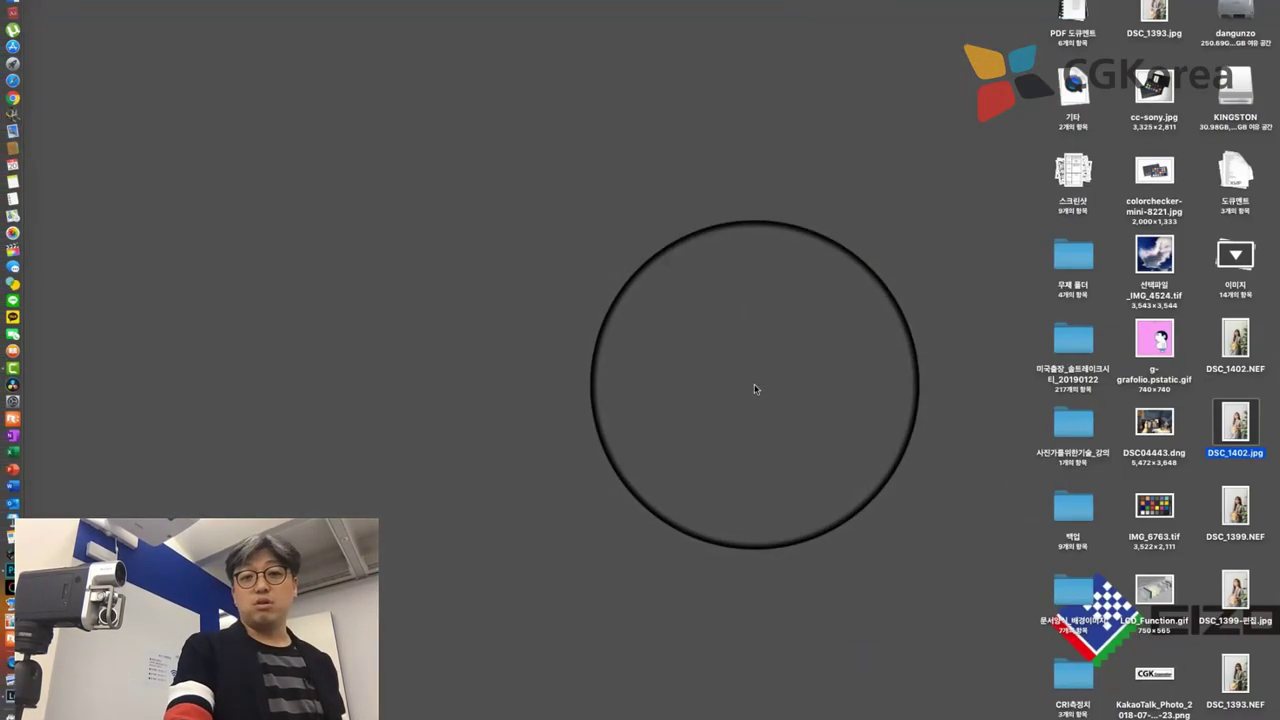
Switch to the desktop and preview the color chart image IMG_6763.tif
left_click(1150, 505)
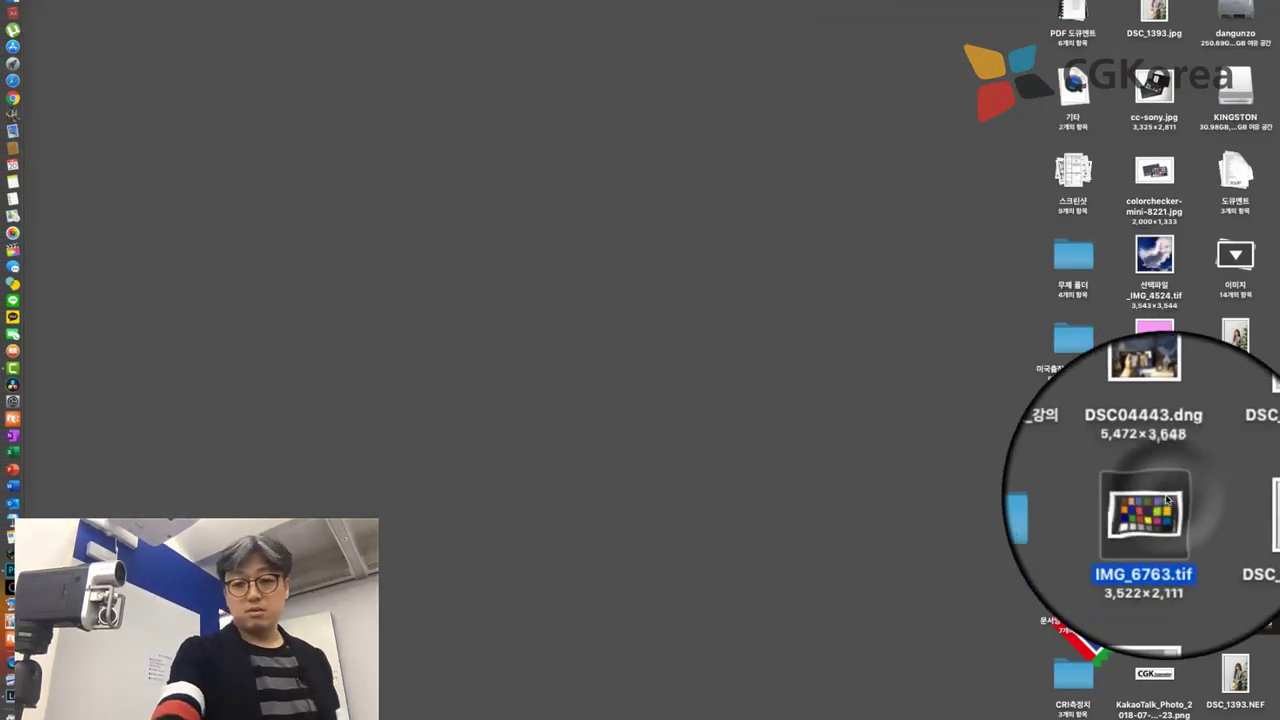
key("space")
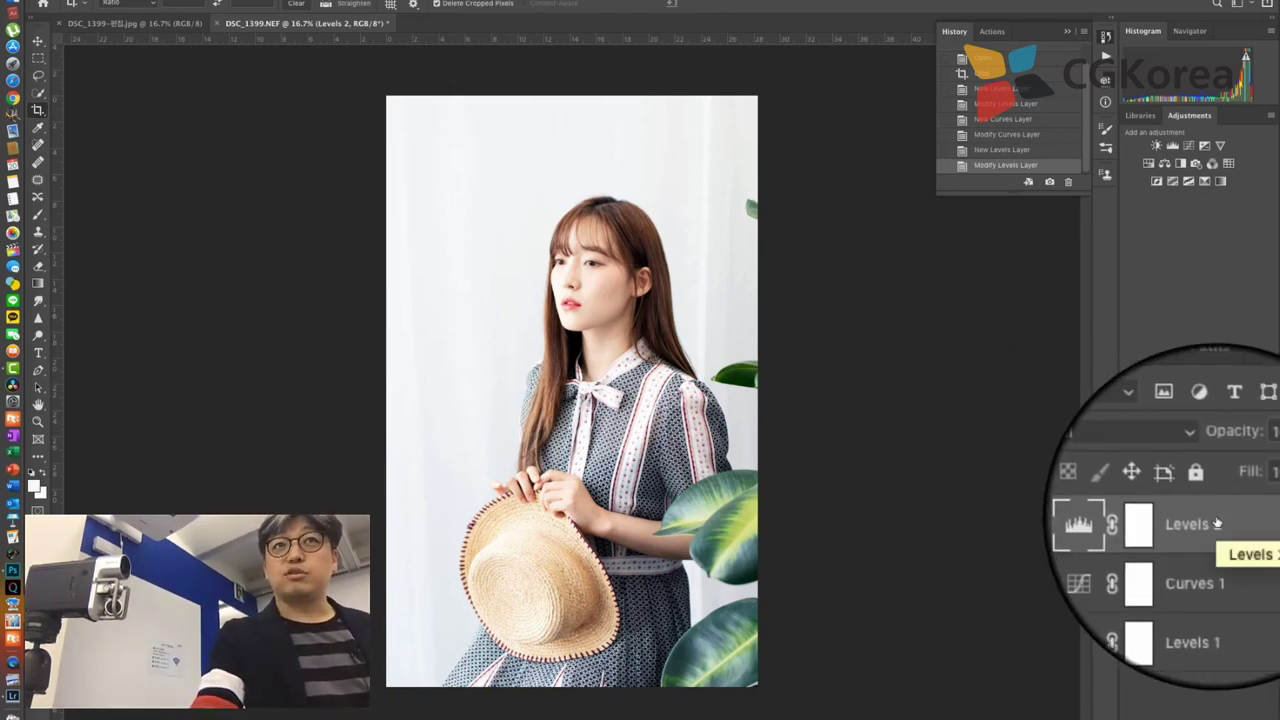
Add a Curves adjustment layer above Levels 2 and raise the Red channel's highlights from input 189 to output 203
left_click(1205, 708)
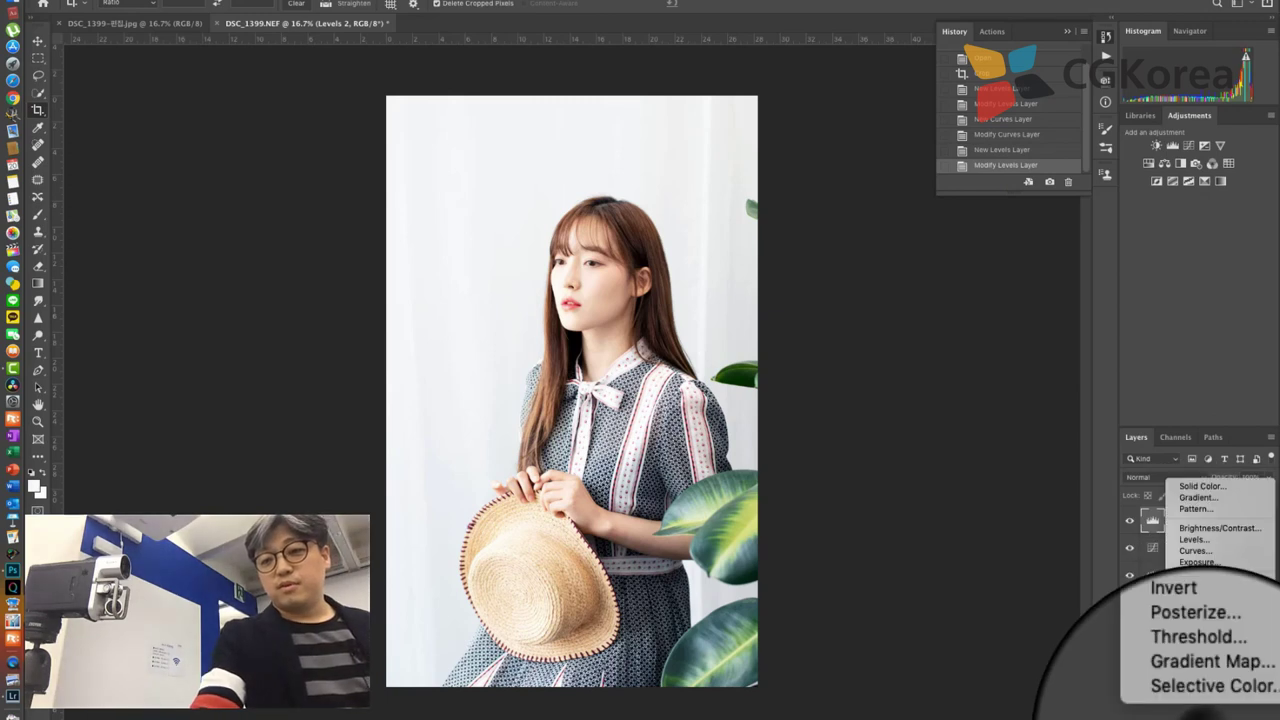
left_click(1193, 553)
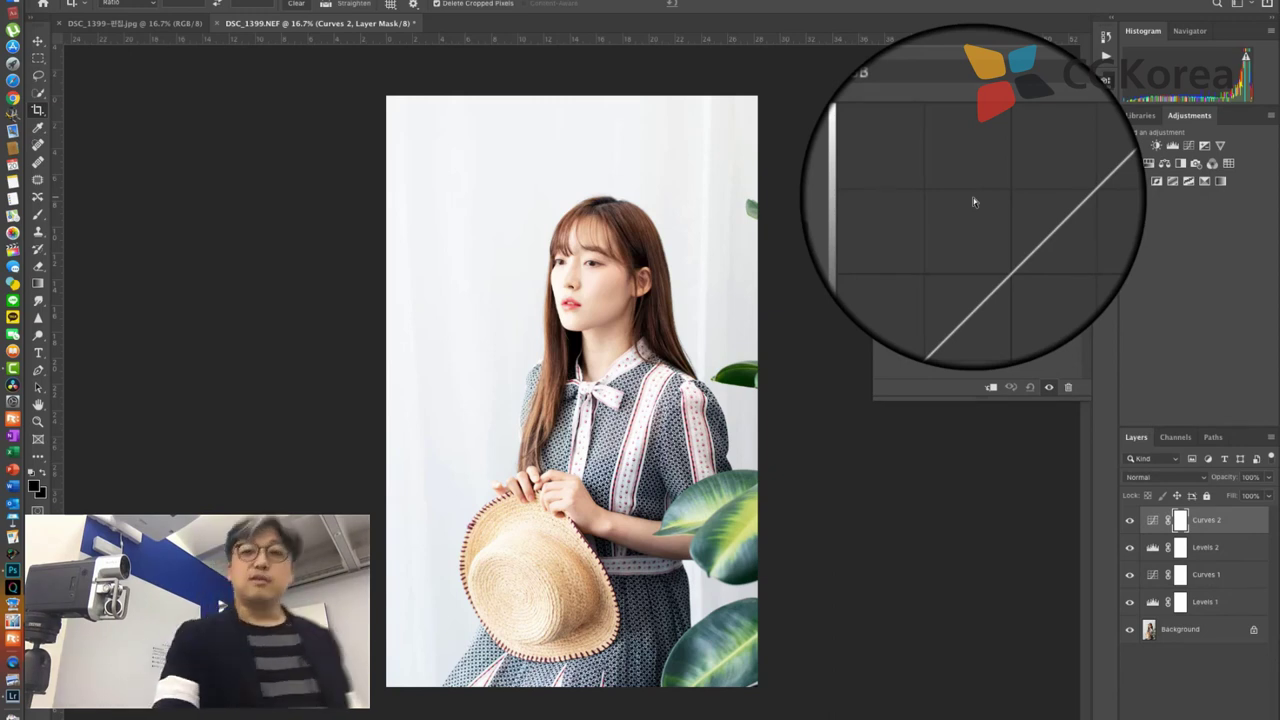
left_click(949, 144)
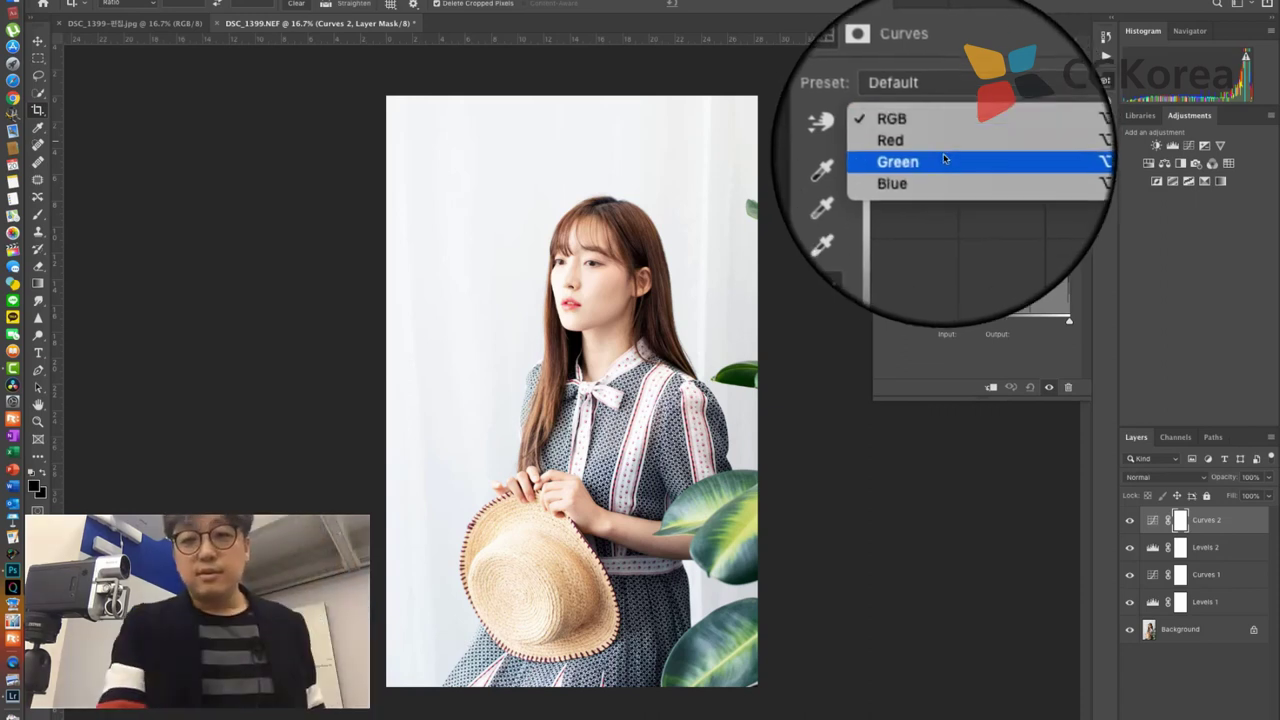
left_click(940, 155)
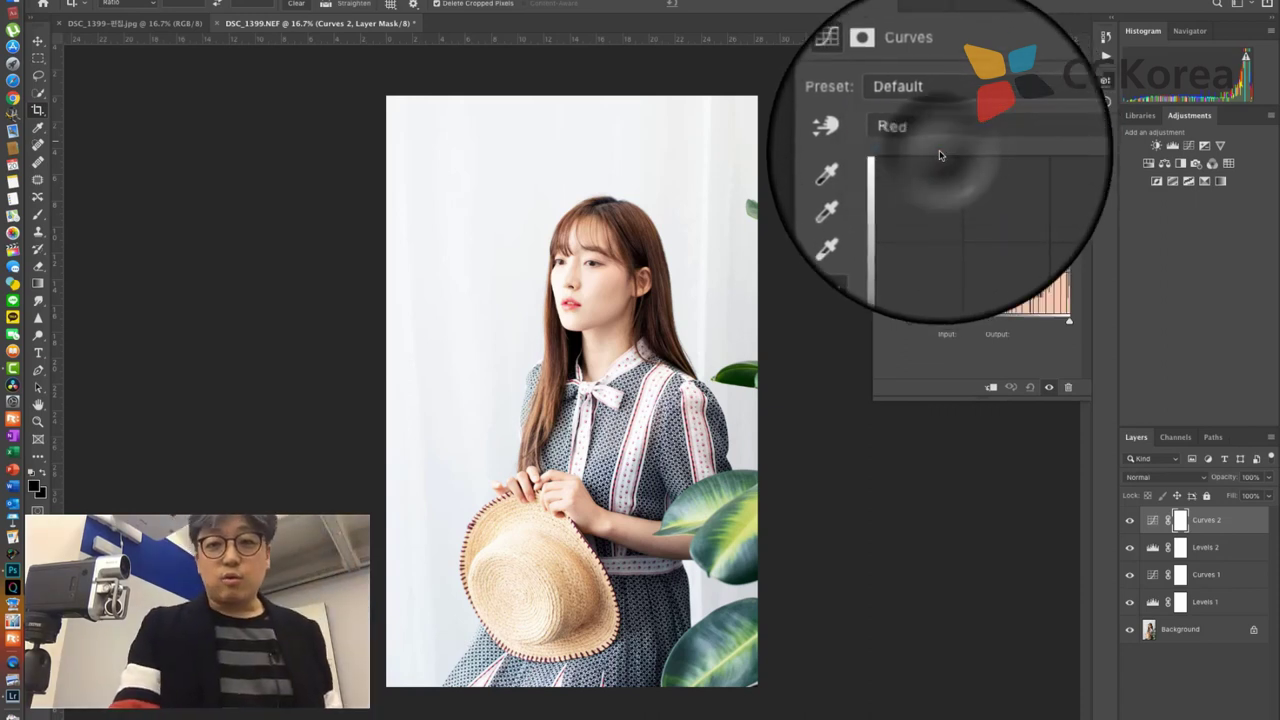
left_click(1028, 189)
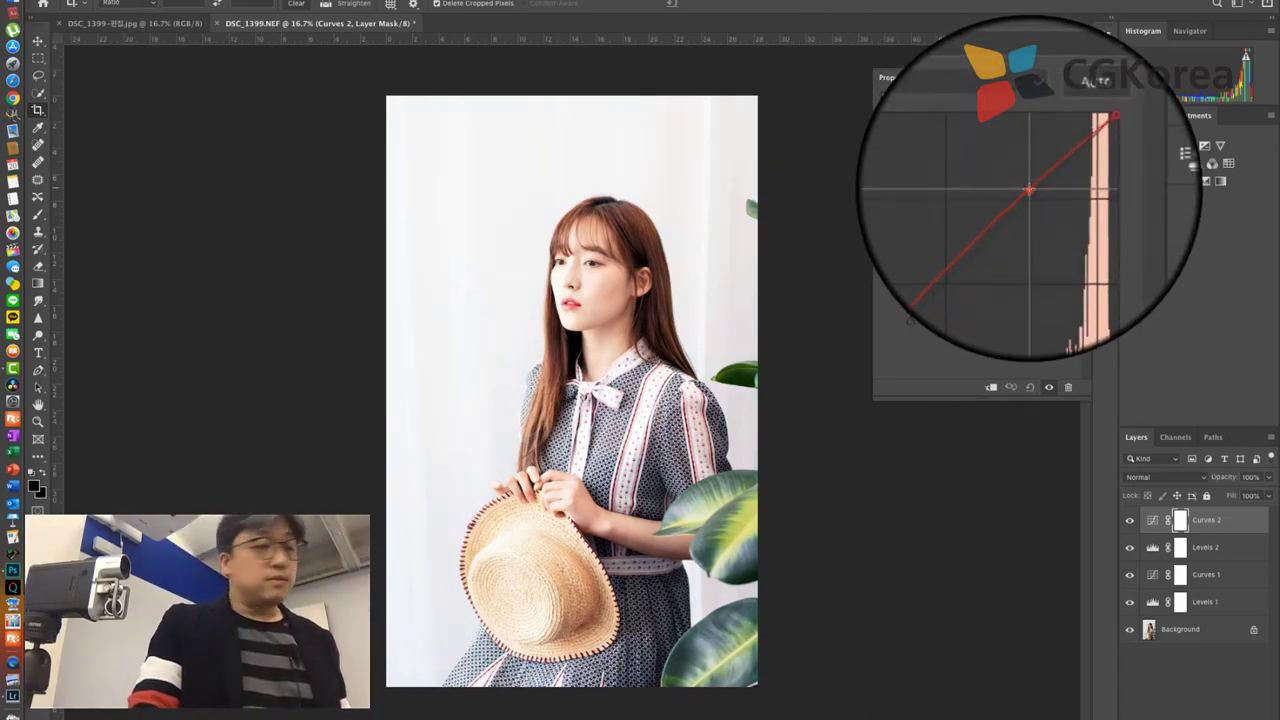
left_click_drag(1028, 189, 1028, 186)
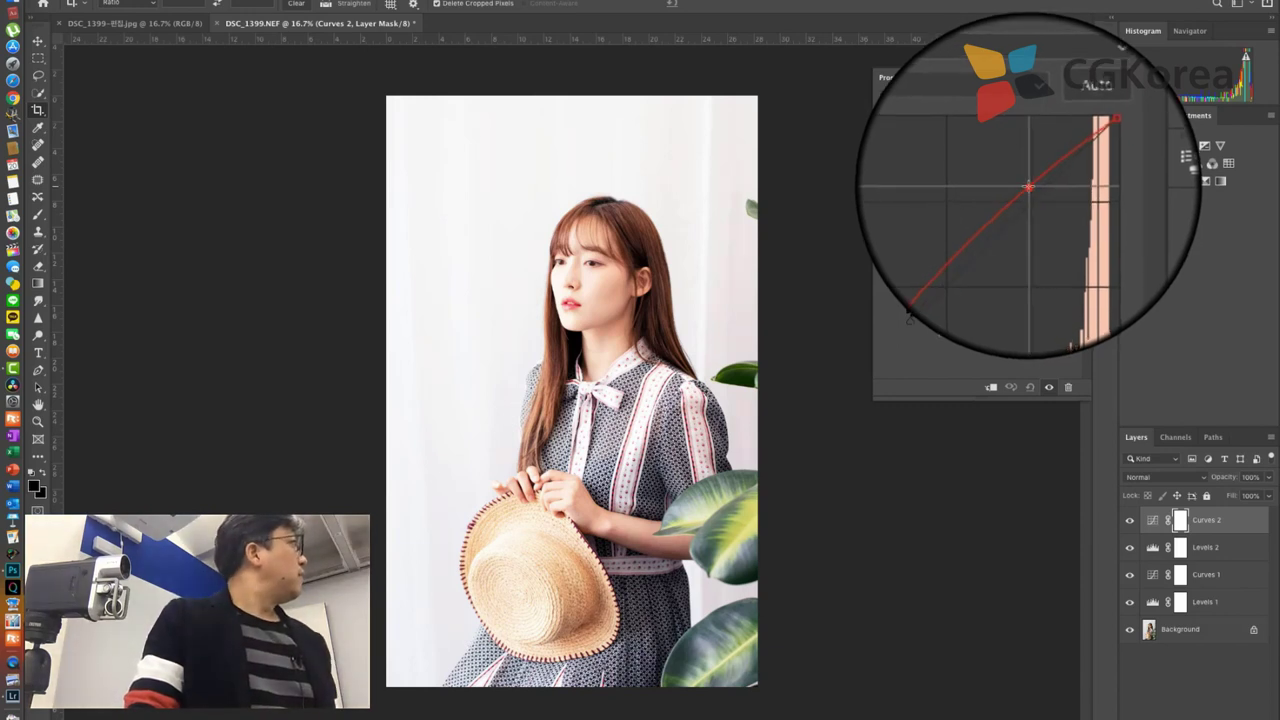
Compare the photo with and without the Red channel highlight adjustment
left_click(1011, 388)
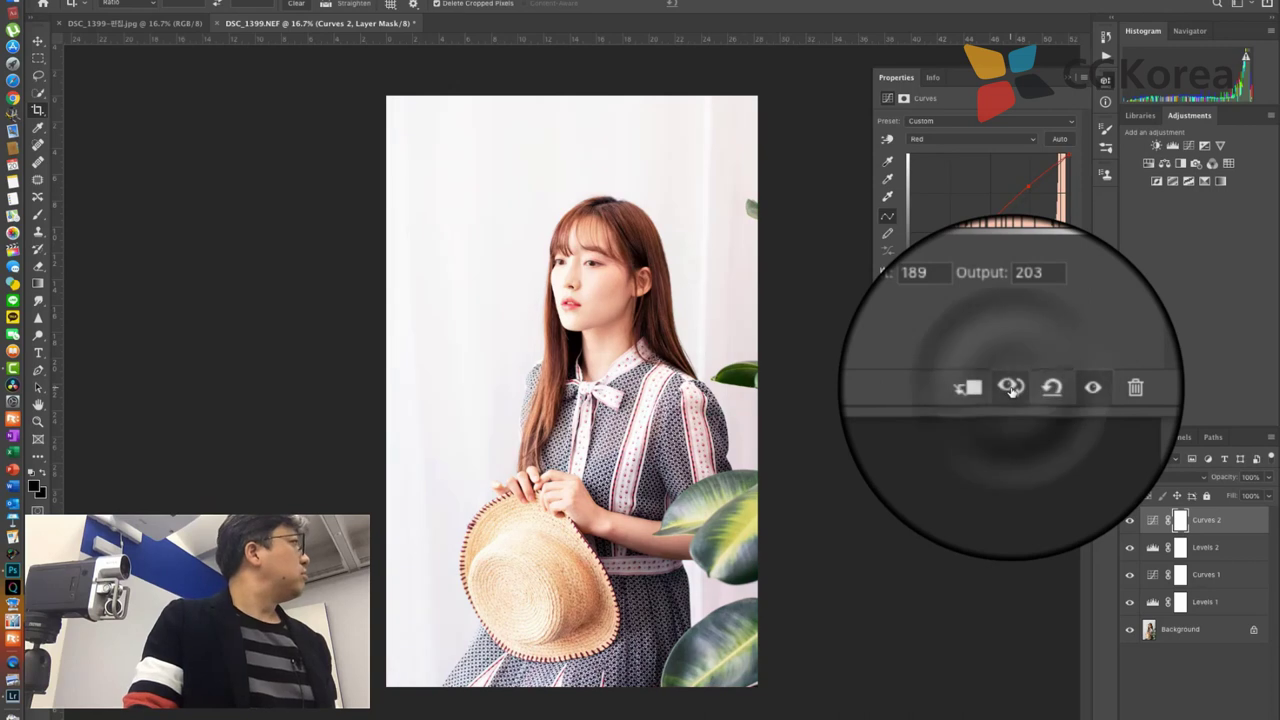
left_click(1011, 388)
left_click(1011, 388)
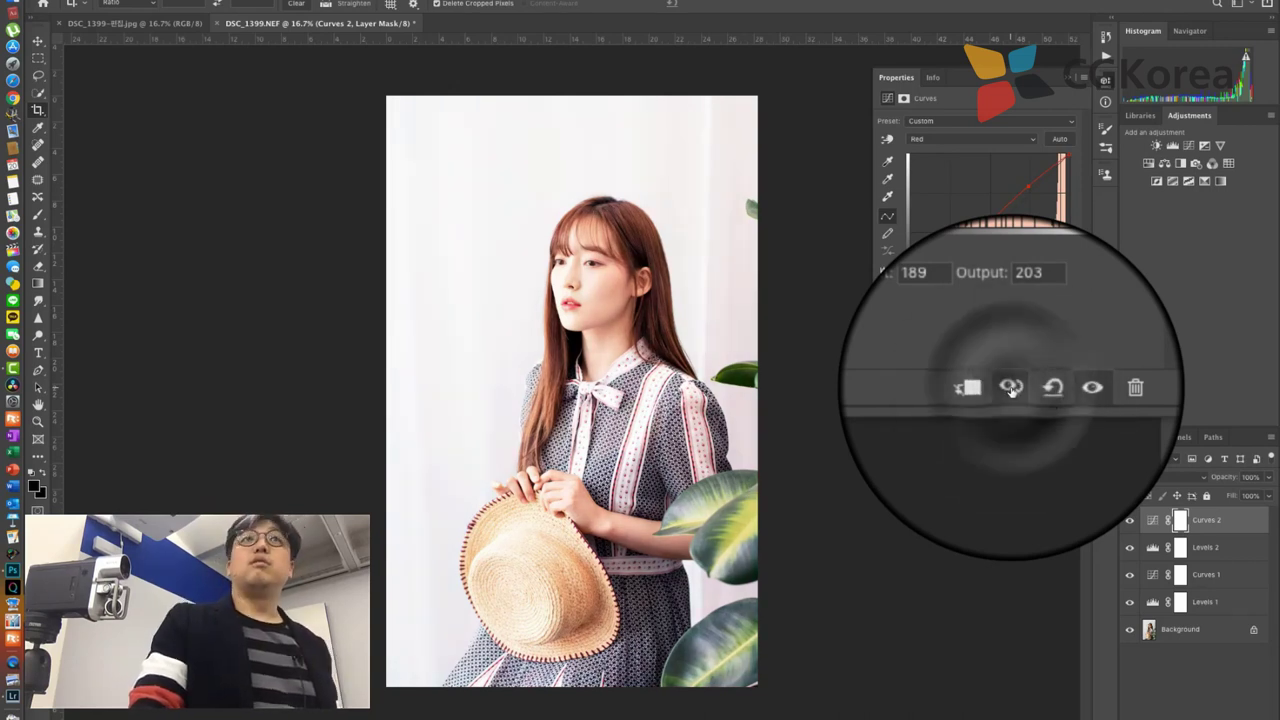
left_click(1011, 388)
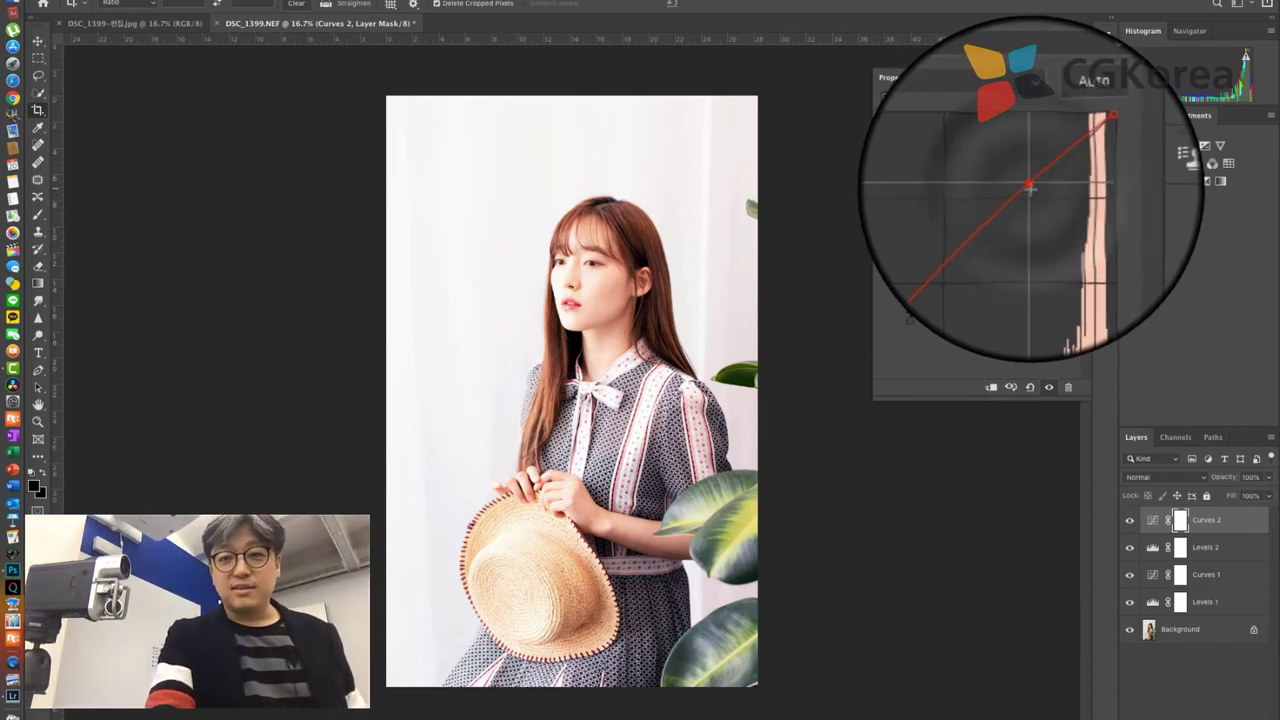
Lower the Red curve's shadows with a second point and readjust its highlight point to input 194, output 201
left_click_drag(944, 277, 945, 286)
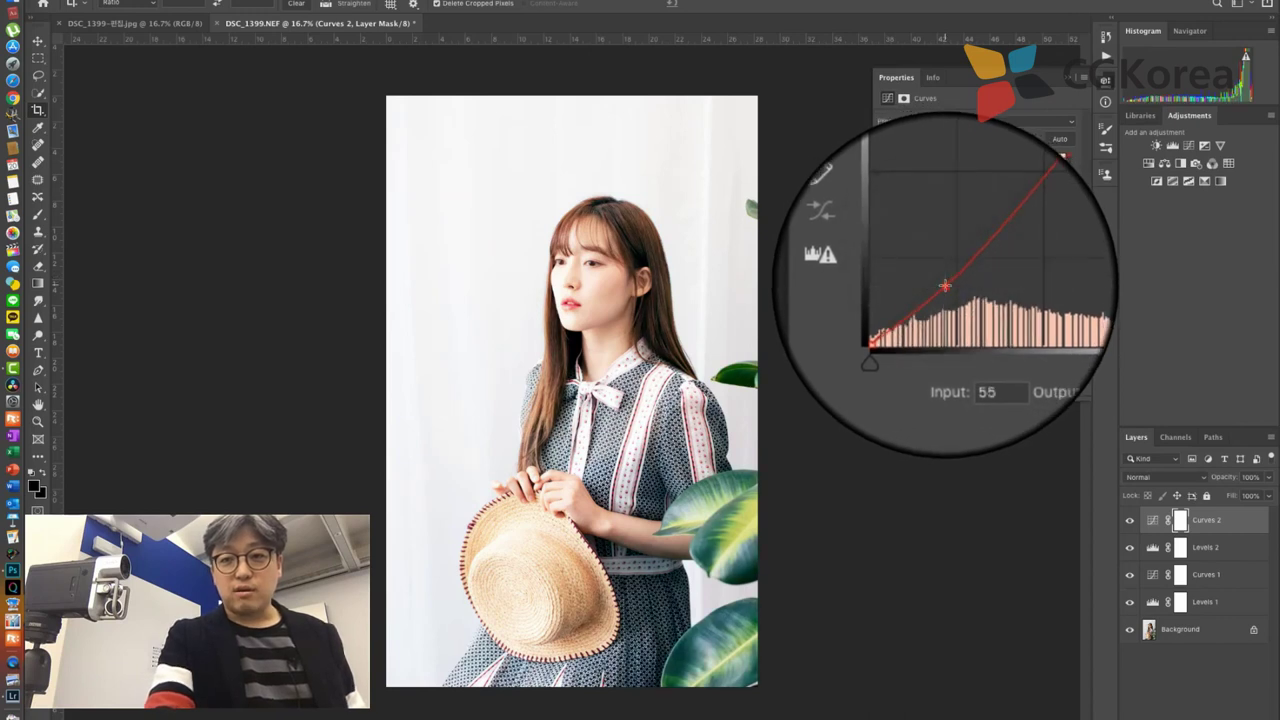
left_click(1028, 187)
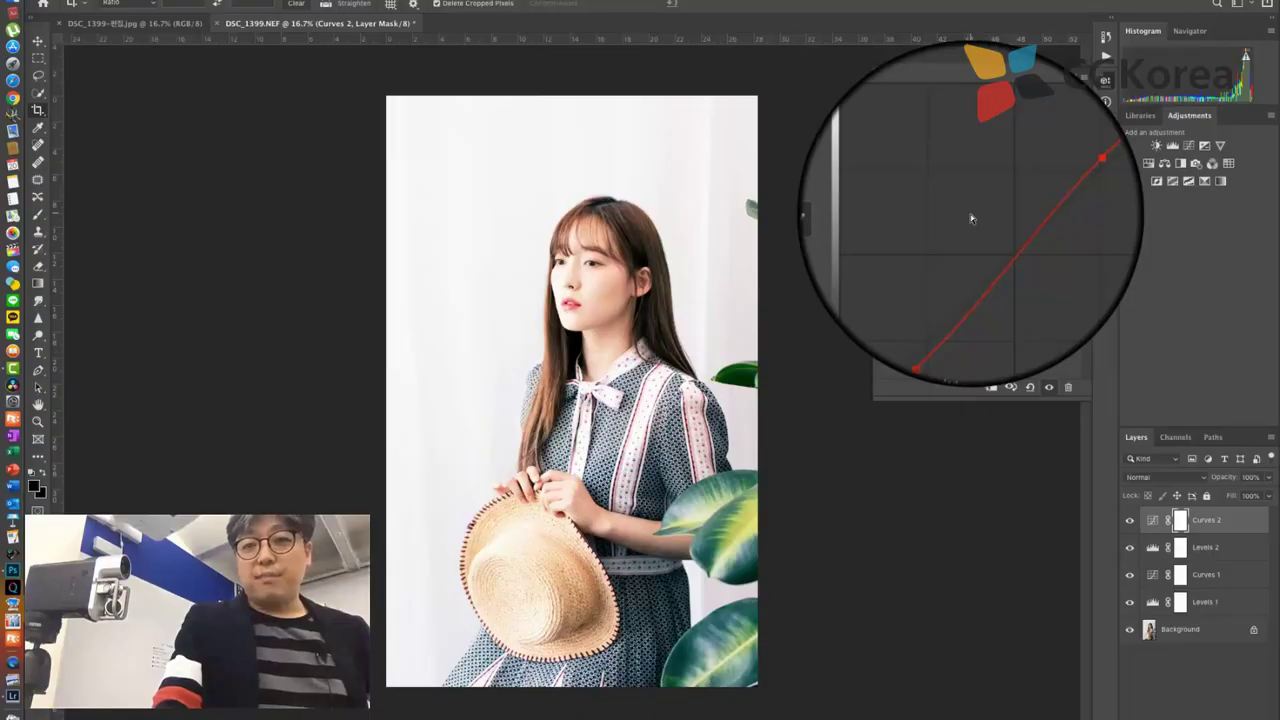
Anchor the Blue channel's curve in the midtones and raise its shadow point to input 35, output 44
left_click(935, 125)
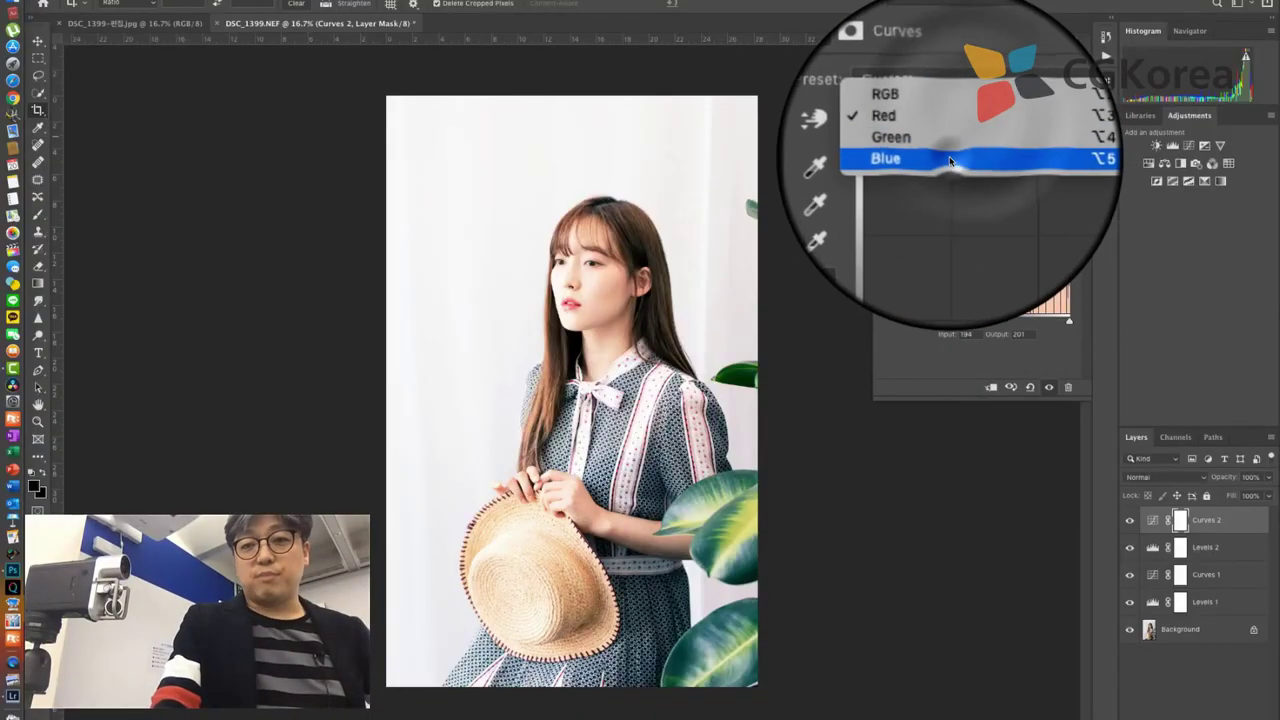
left_click(937, 145)
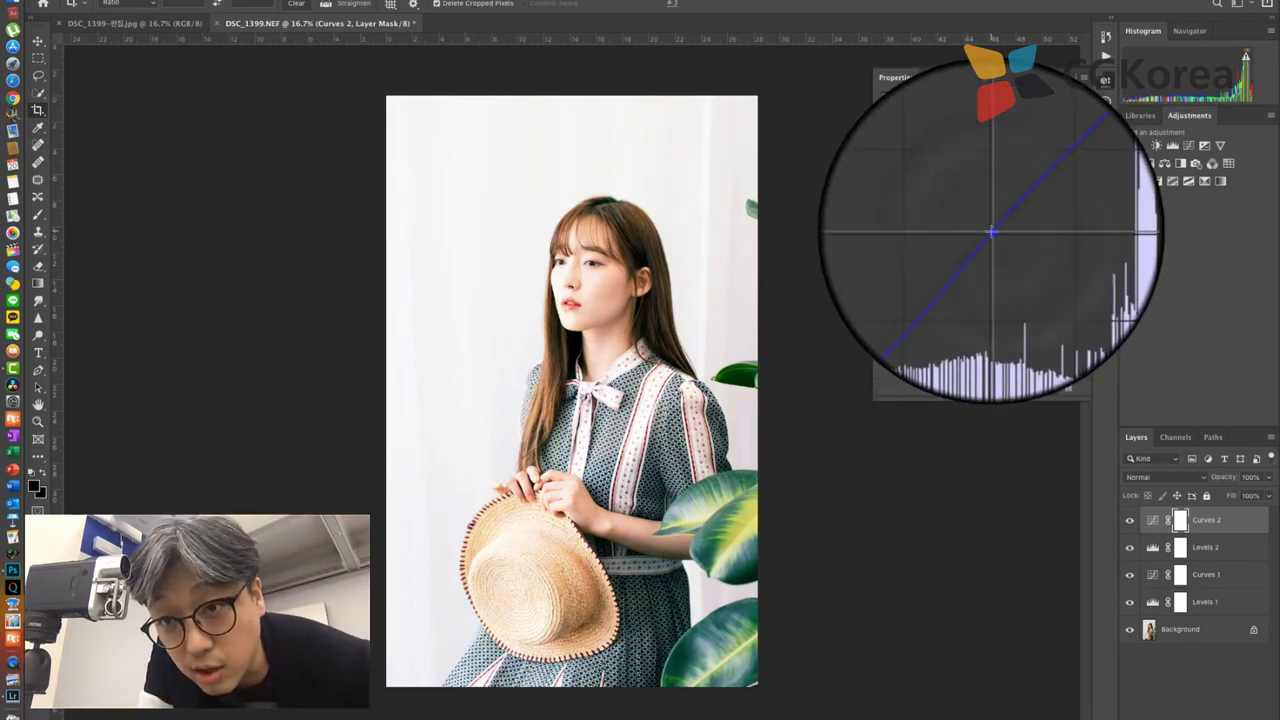
left_click(992, 232)
left_click(939, 291)
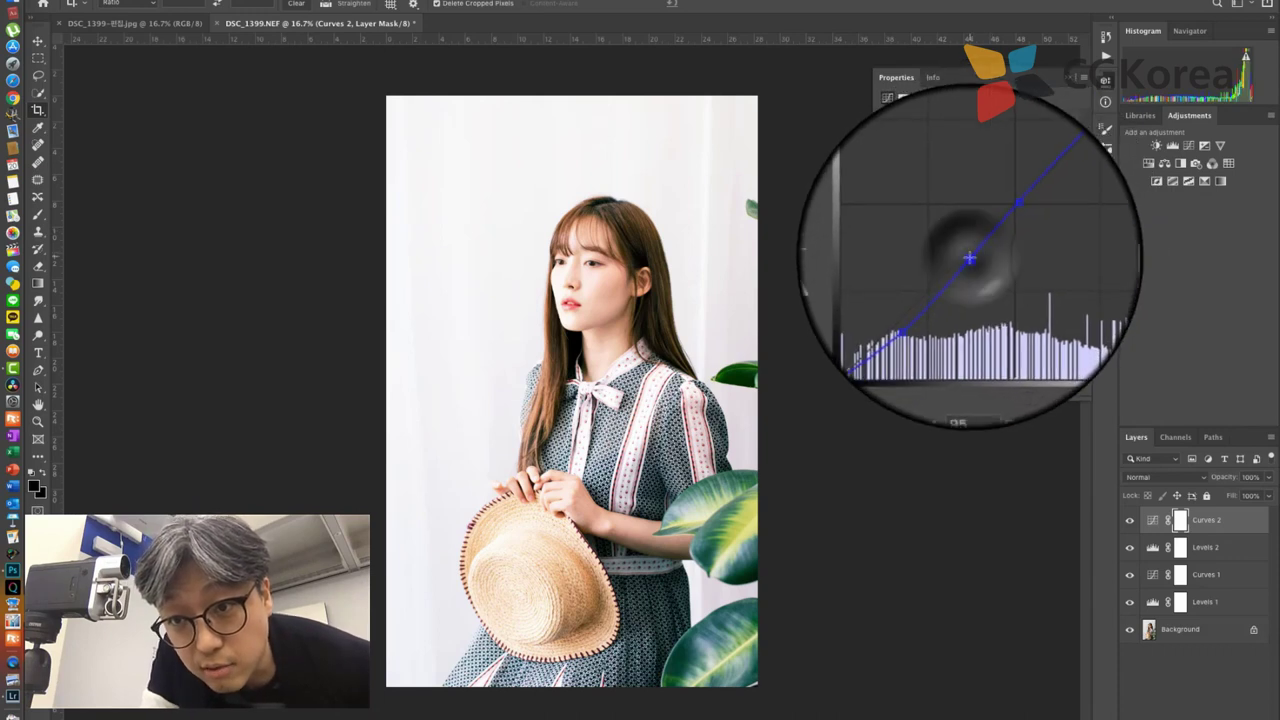
left_click(969, 258)
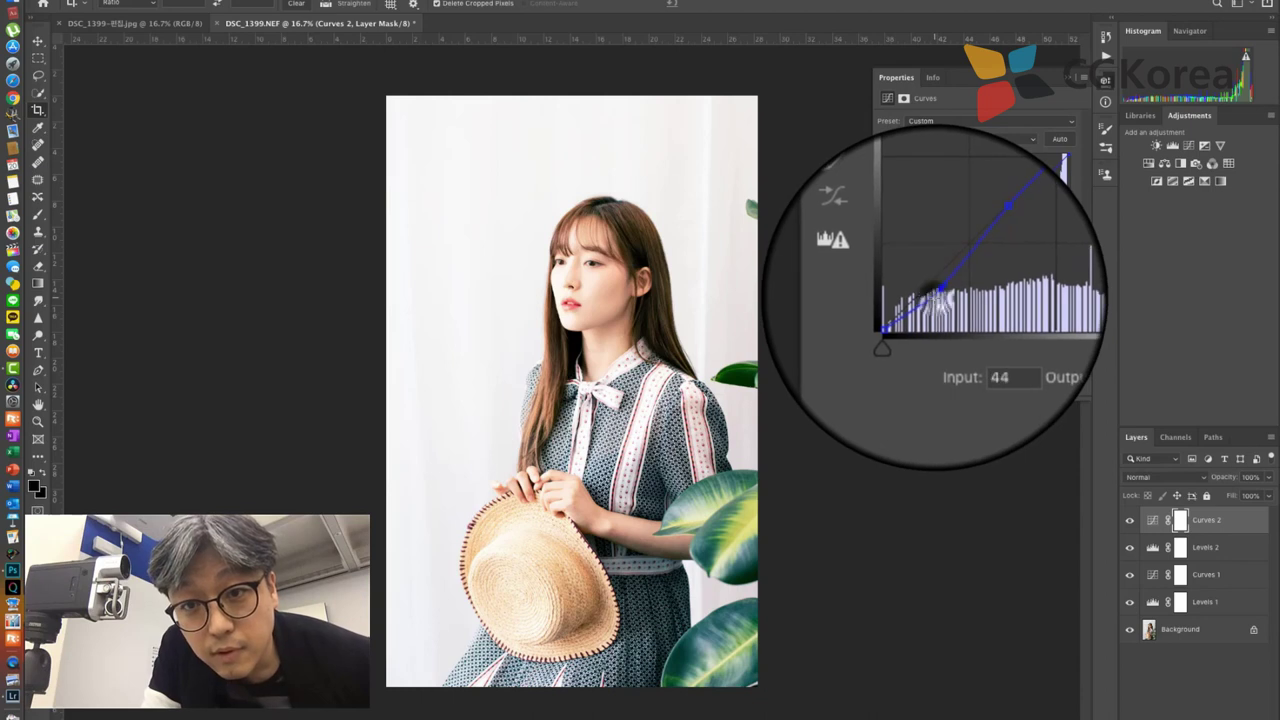
left_click(939, 291)
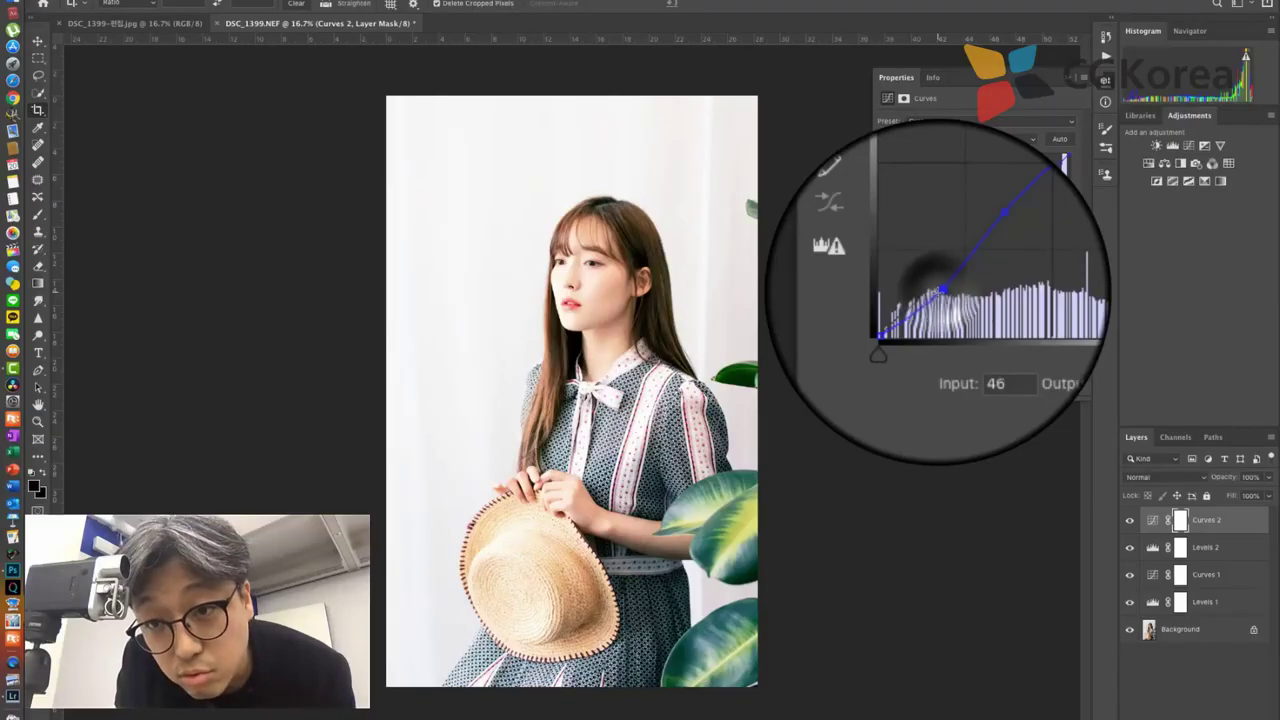
left_click_drag(936, 282, 932, 286)
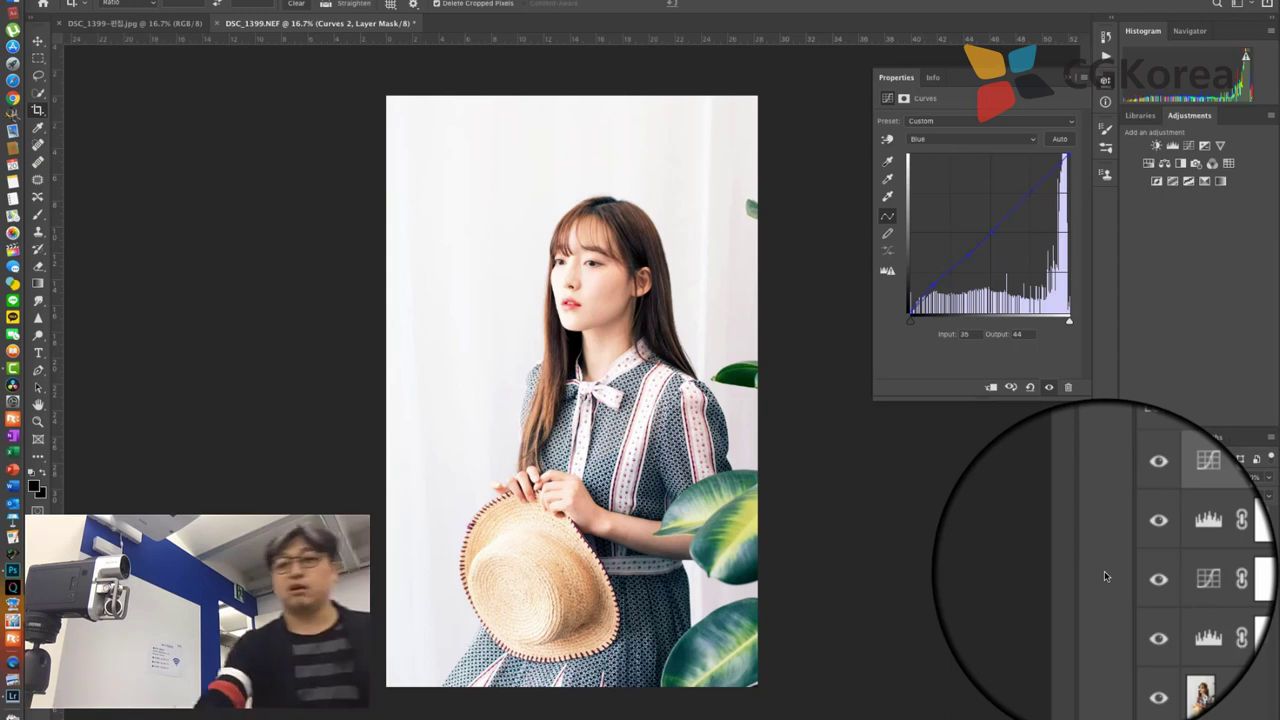
Hide the adjustment layers and toggle Levels 1 on and off to compare its effect with the original photo
left_click_drag(1125, 537, 1127, 606)
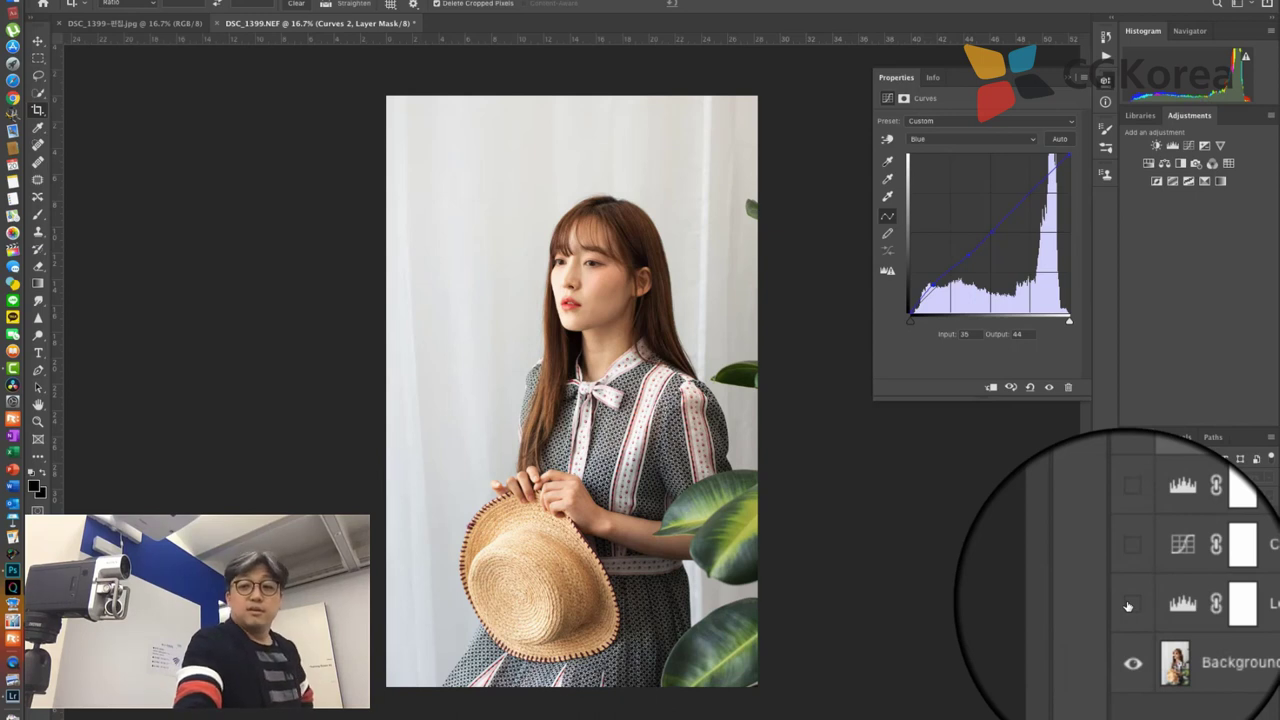
left_click(1129, 605)
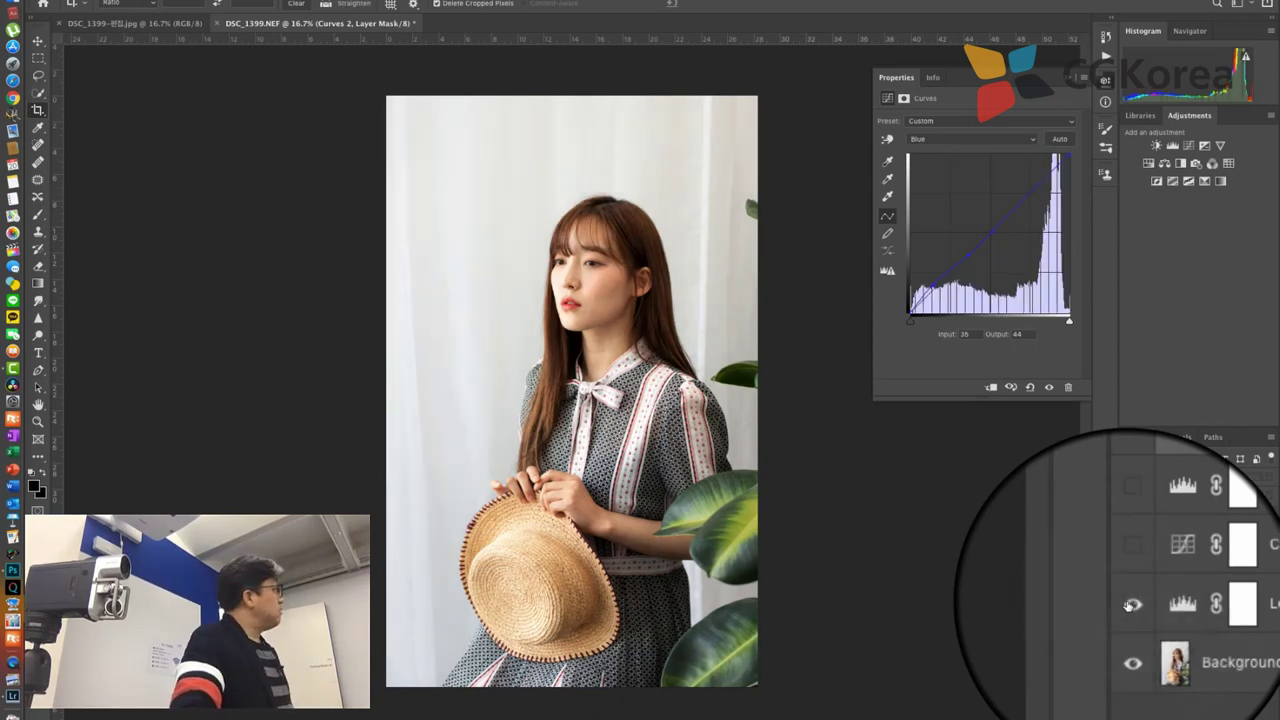
left_click(1129, 605)
left_click(1129, 605)
left_click(1128, 606)
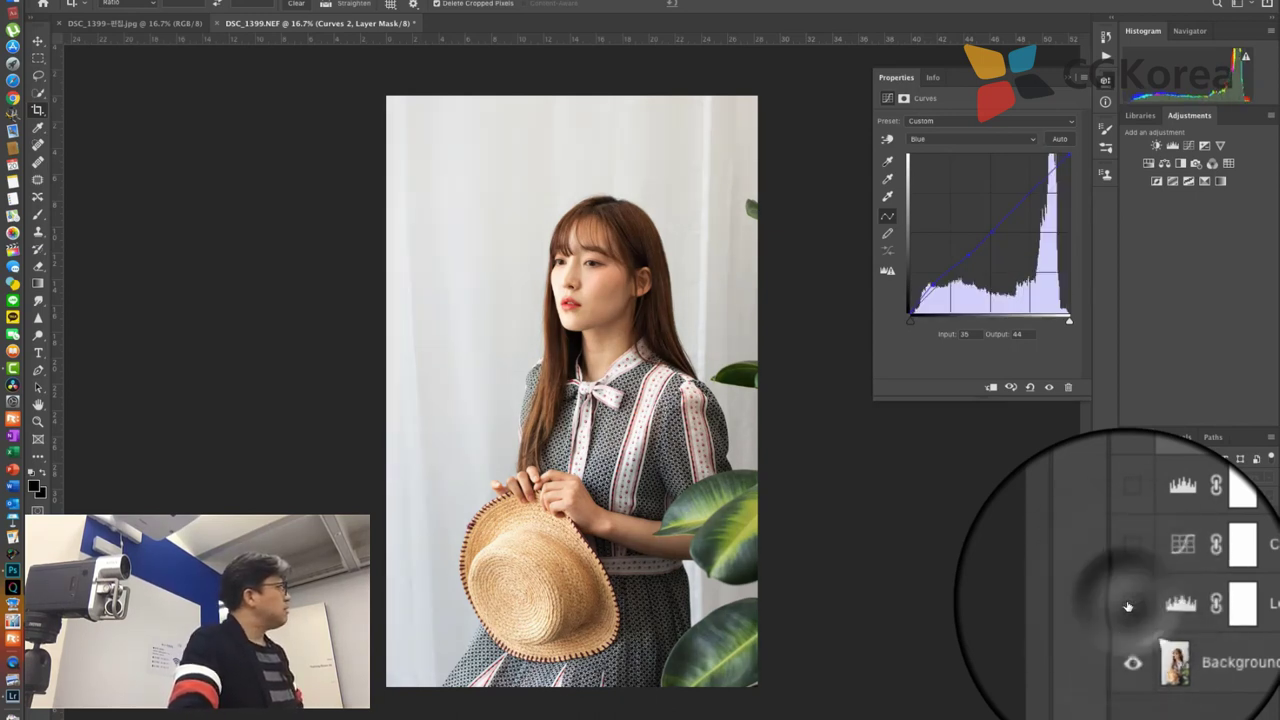
left_click(1129, 605)
left_click(1129, 605)
left_click(1131, 605)
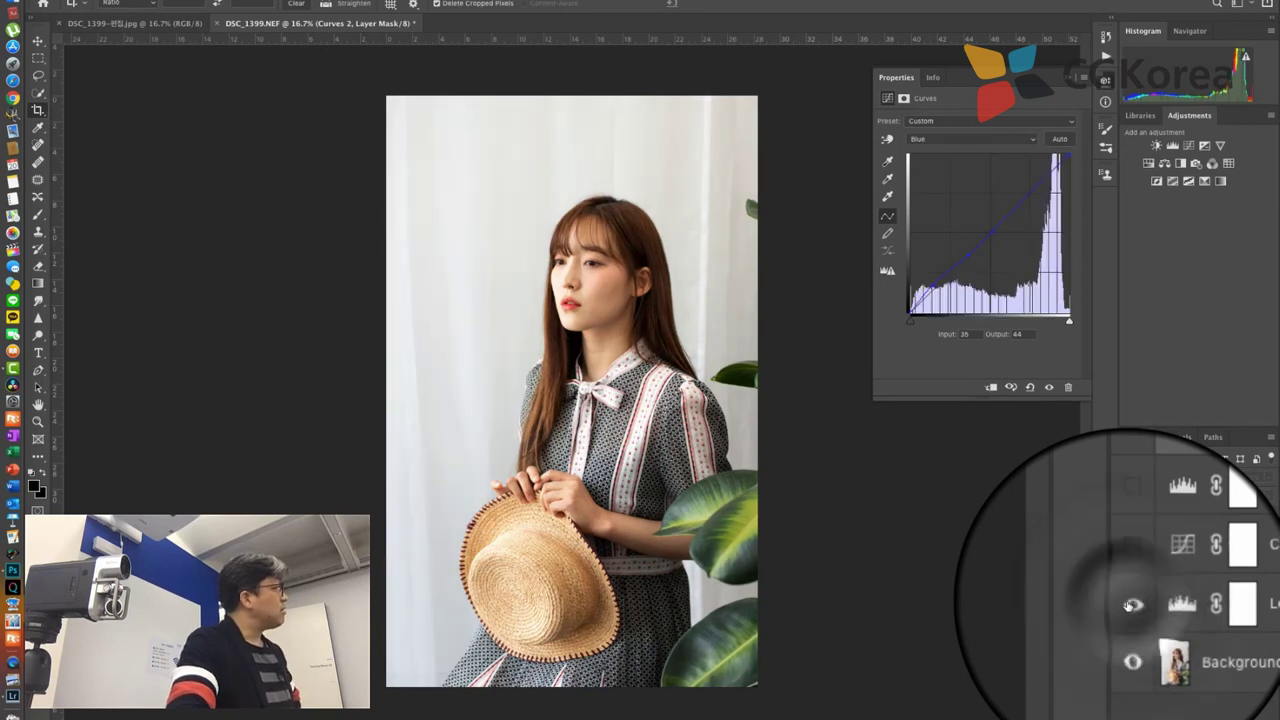
Compare the photo repeatedly with and without the Levels 1 correction, leaving that layer visible
left_click(1128, 606)
left_click(1130, 605)
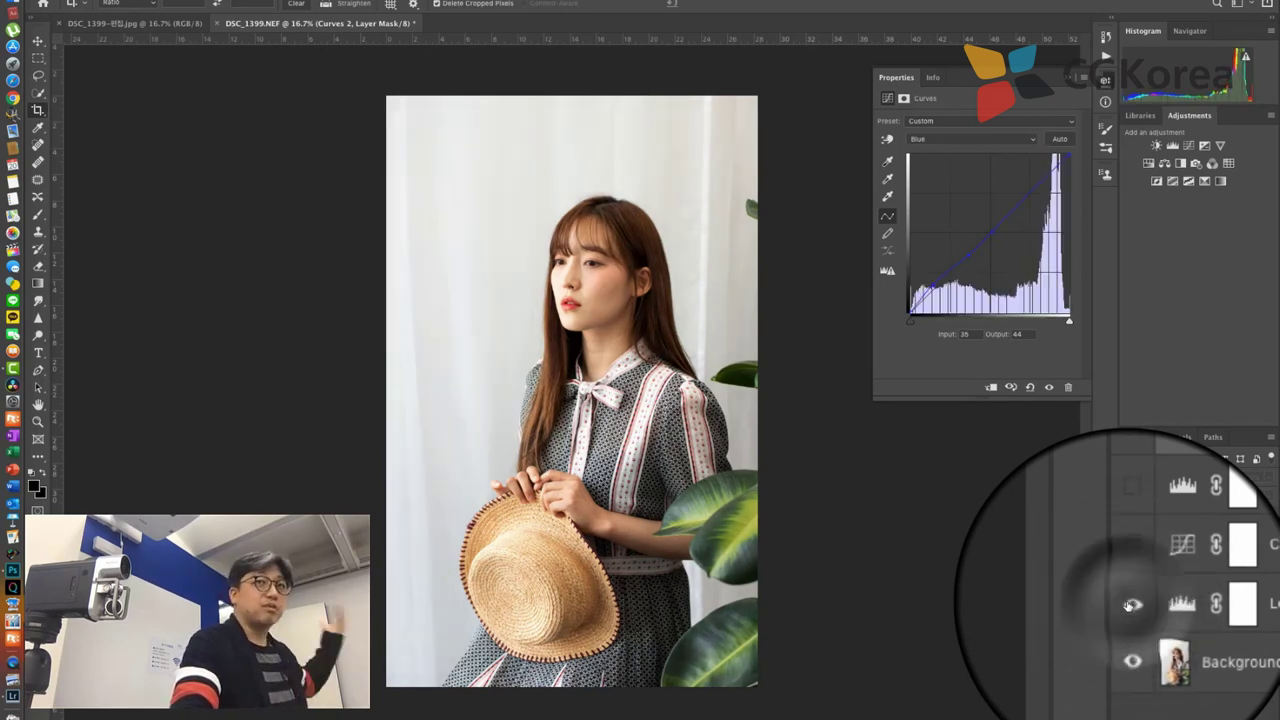
left_click(1128, 606)
left_click(1128, 606)
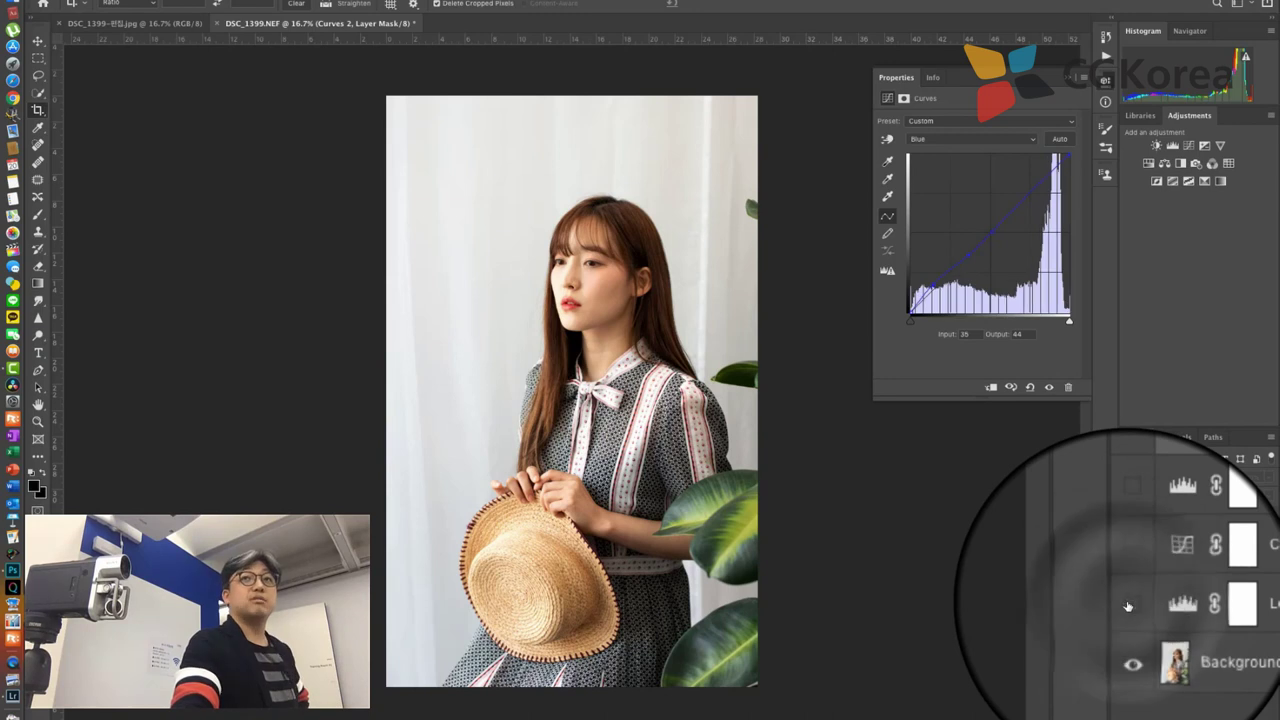
left_click(1128, 606)
left_click(1128, 606)
left_click(1129, 606)
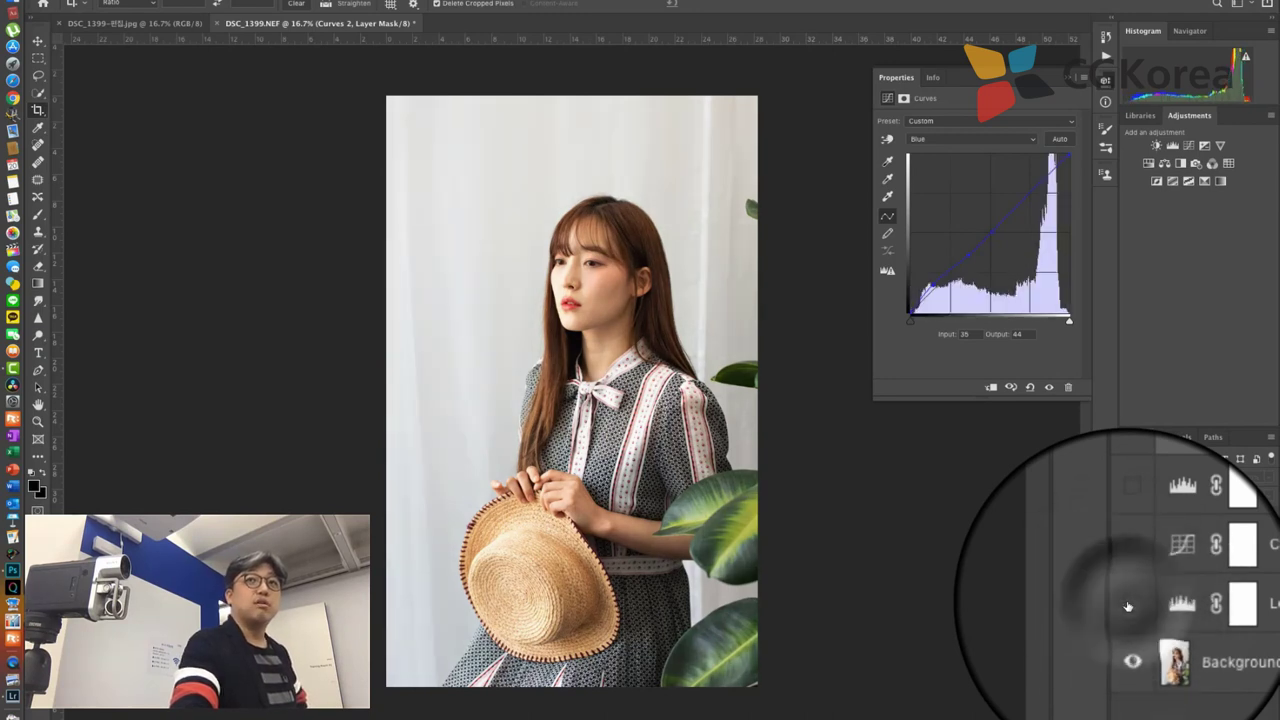
left_click(1131, 605)
left_click(1130, 605)
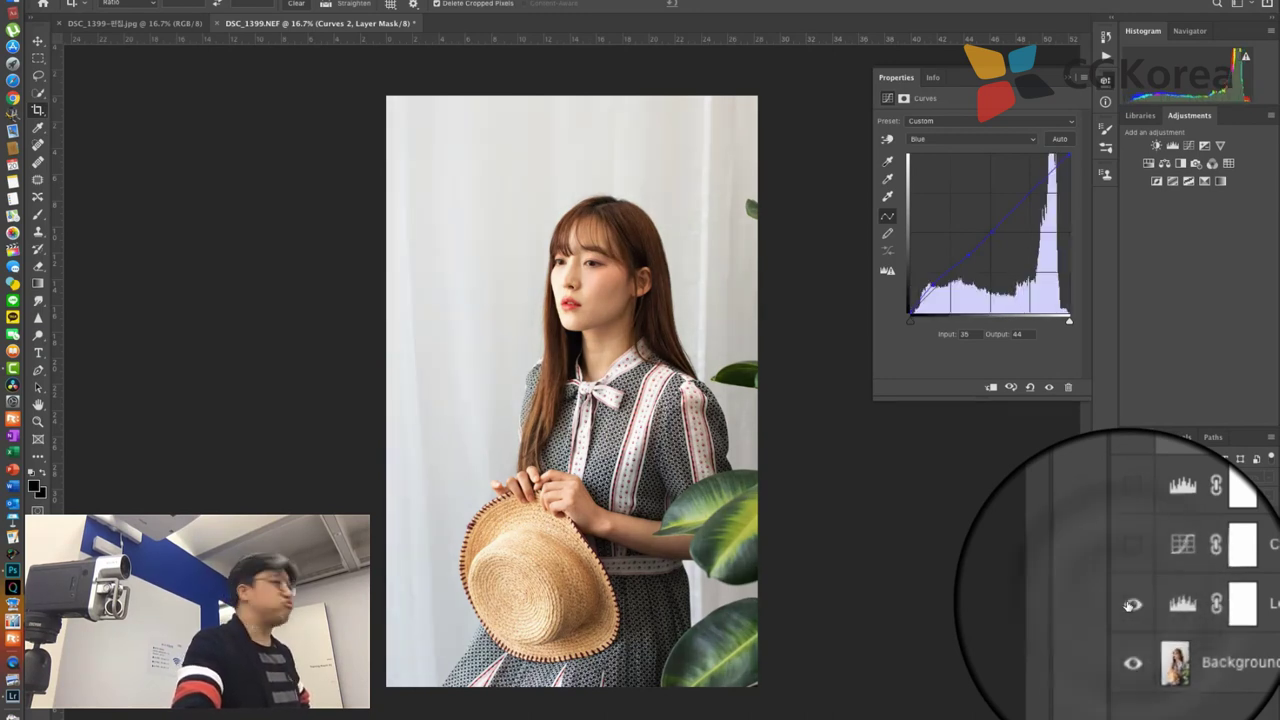
left_click(1131, 605)
left_click(1131, 605)
left_click(1132, 605)
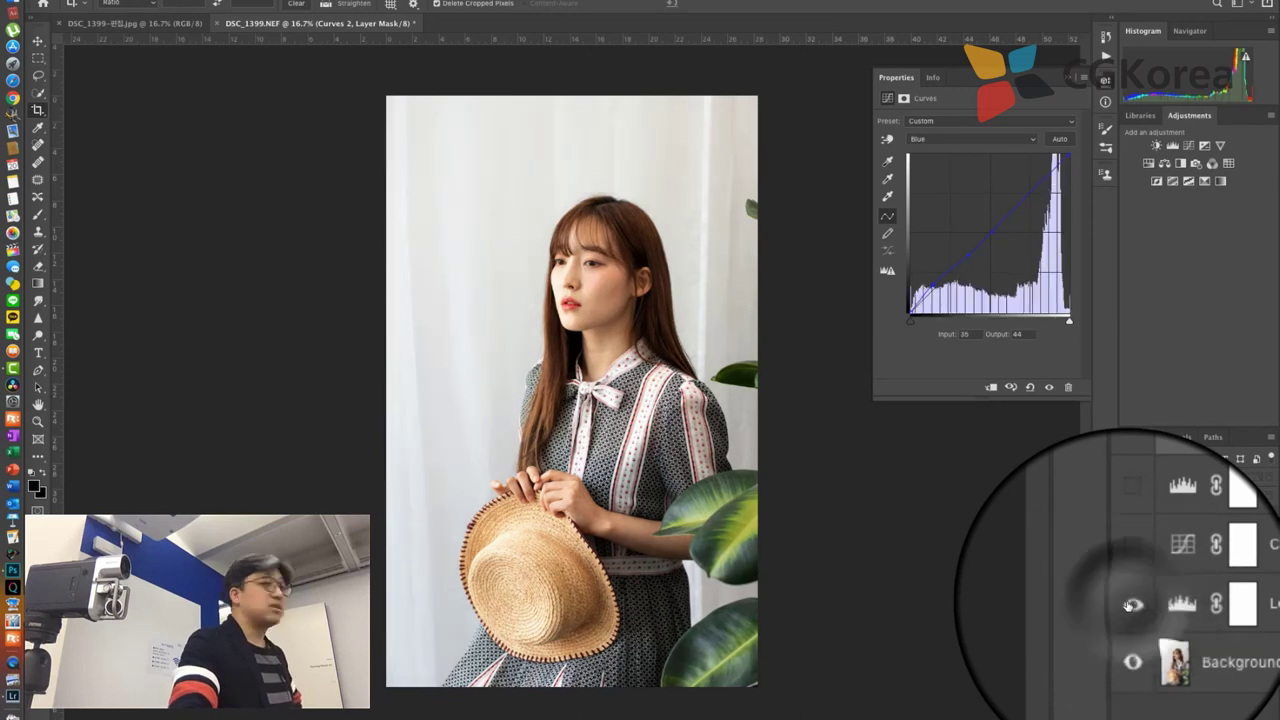
left_click(1131, 605)
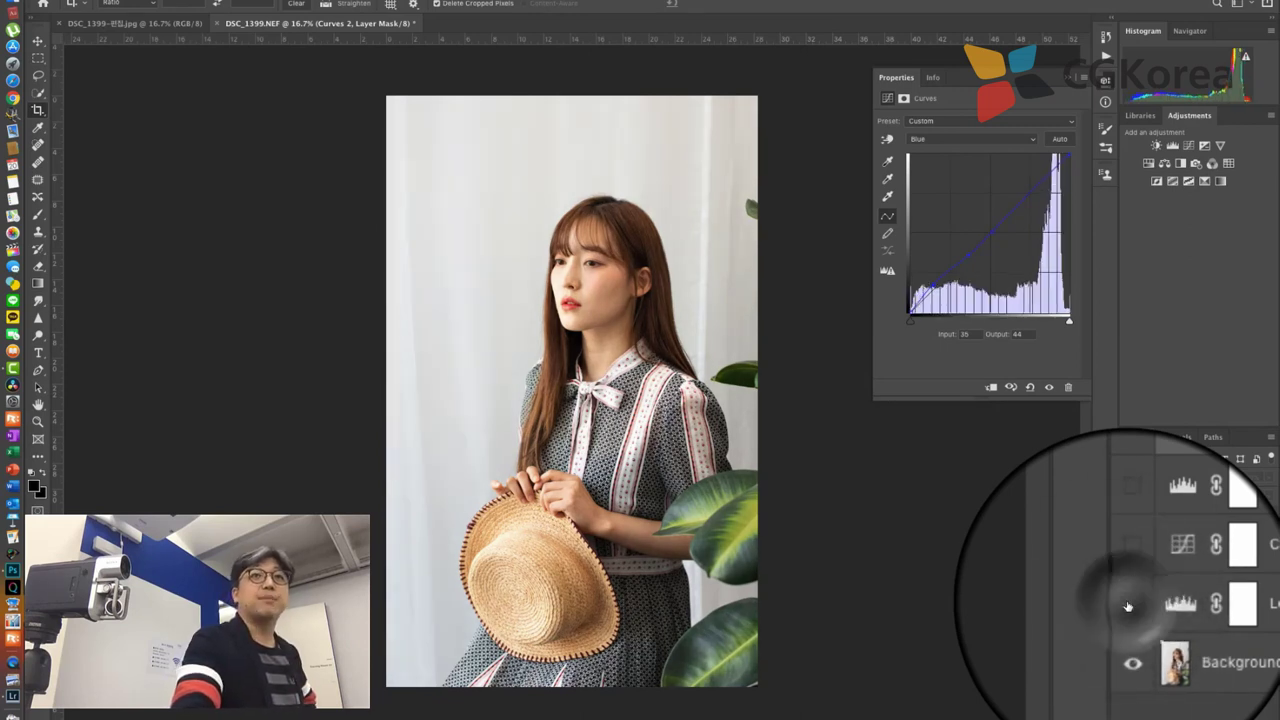
left_click(1131, 605)
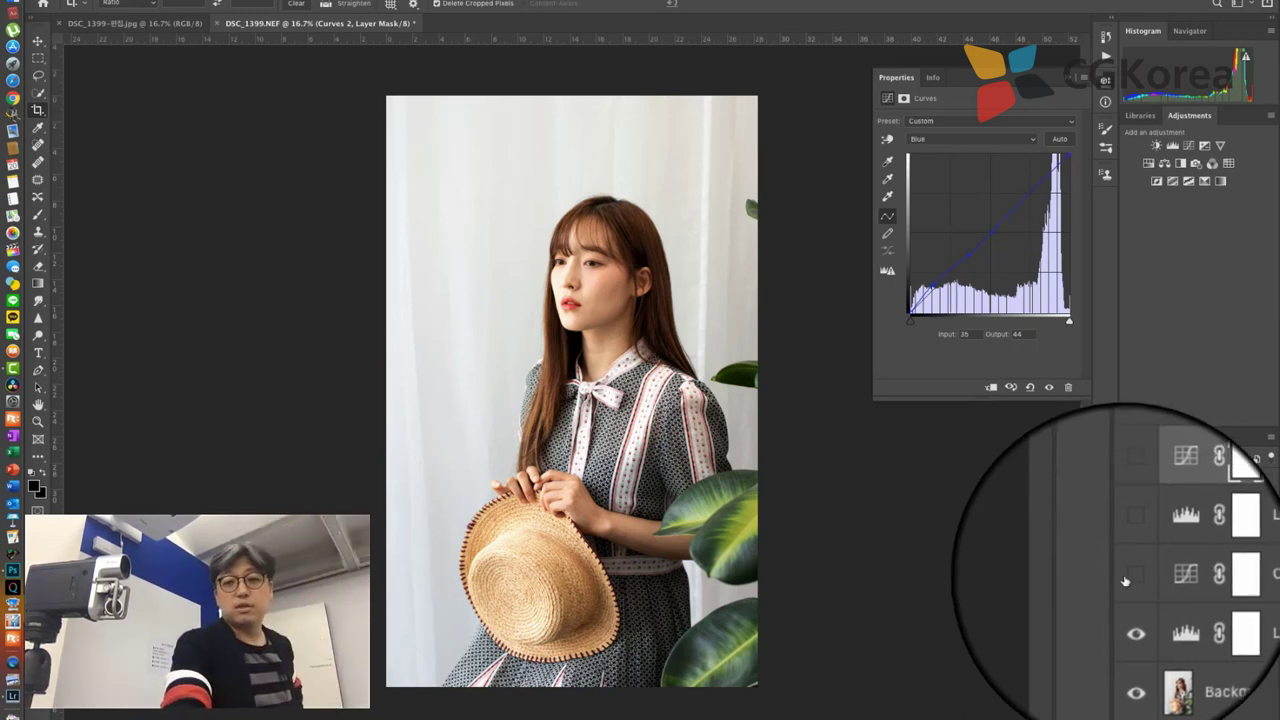
Show the lower Curves layer above Levels 1 and toggle it to compare its effect on the photo
left_click(1131, 580)
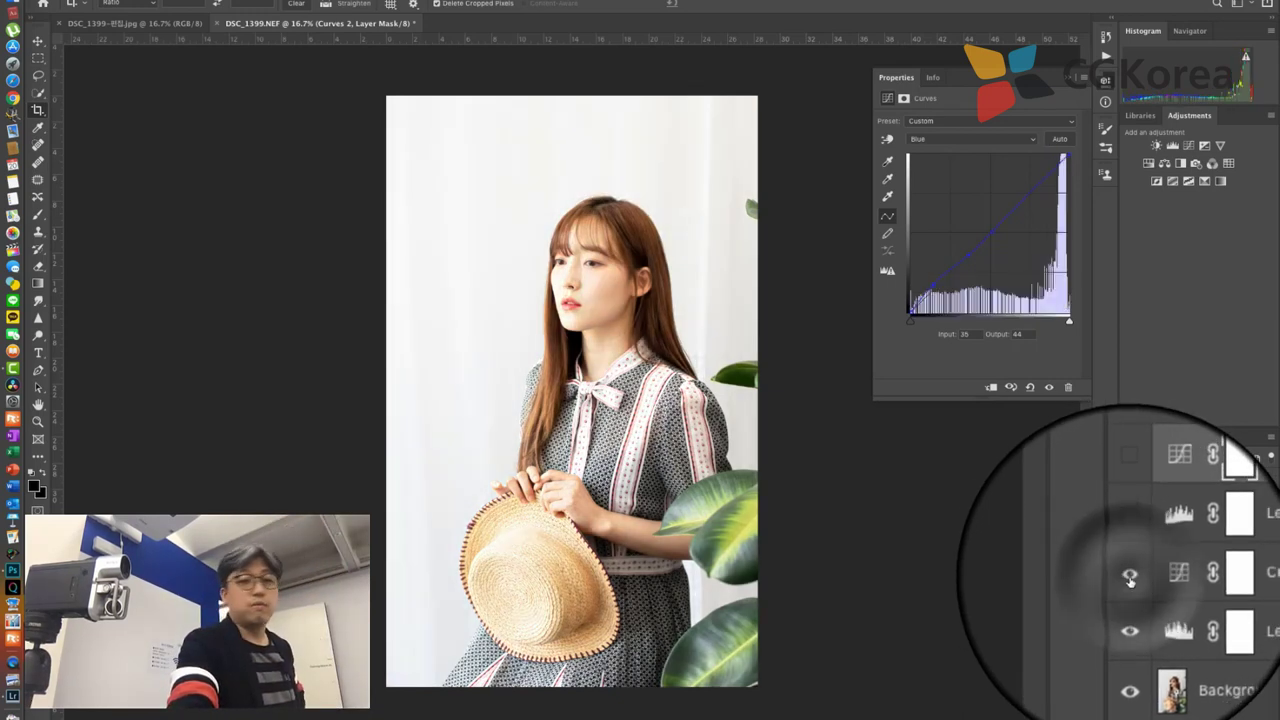
left_click(1131, 580)
left_click(1128, 576)
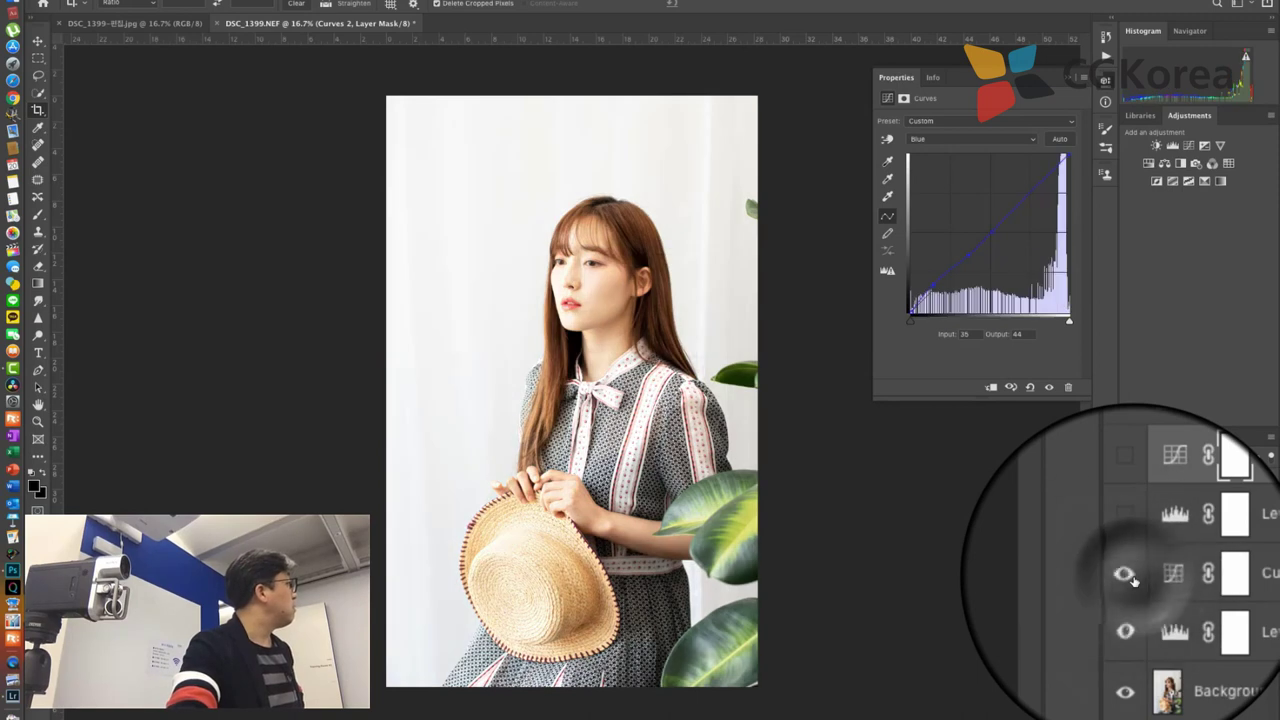
left_click(1128, 576)
left_click(1128, 576)
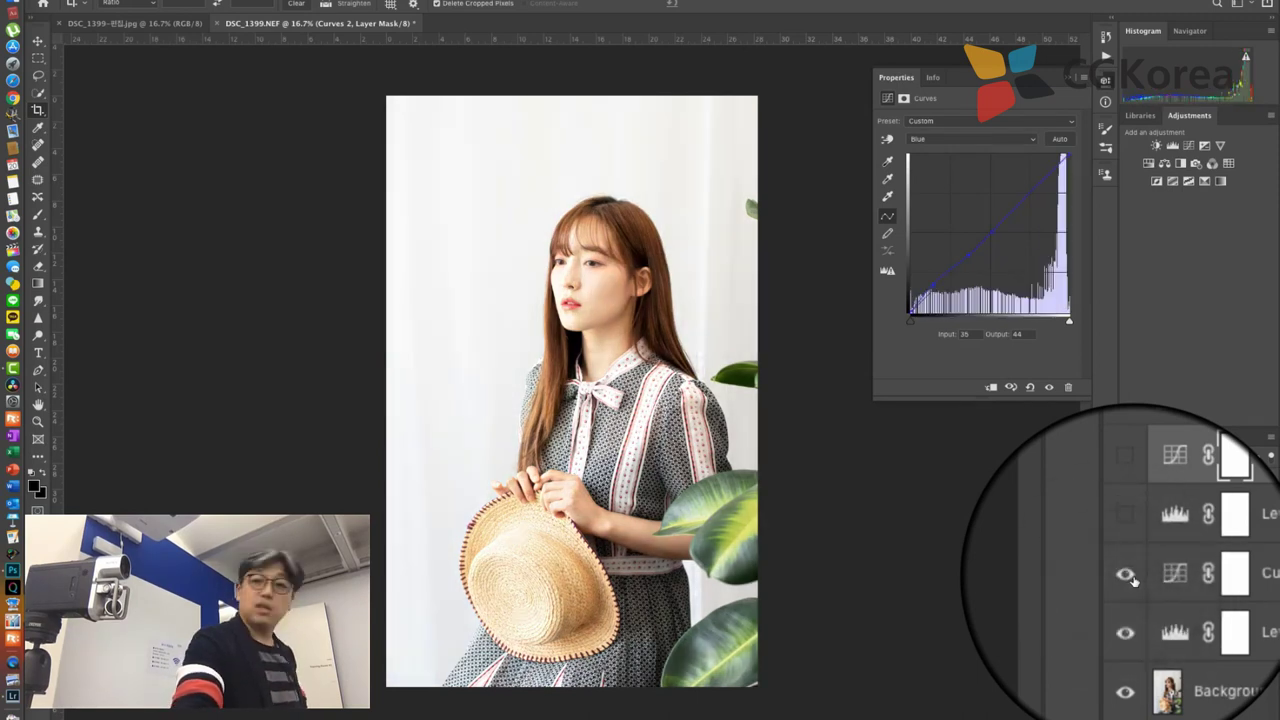
left_click(1130, 577)
left_click(1130, 577)
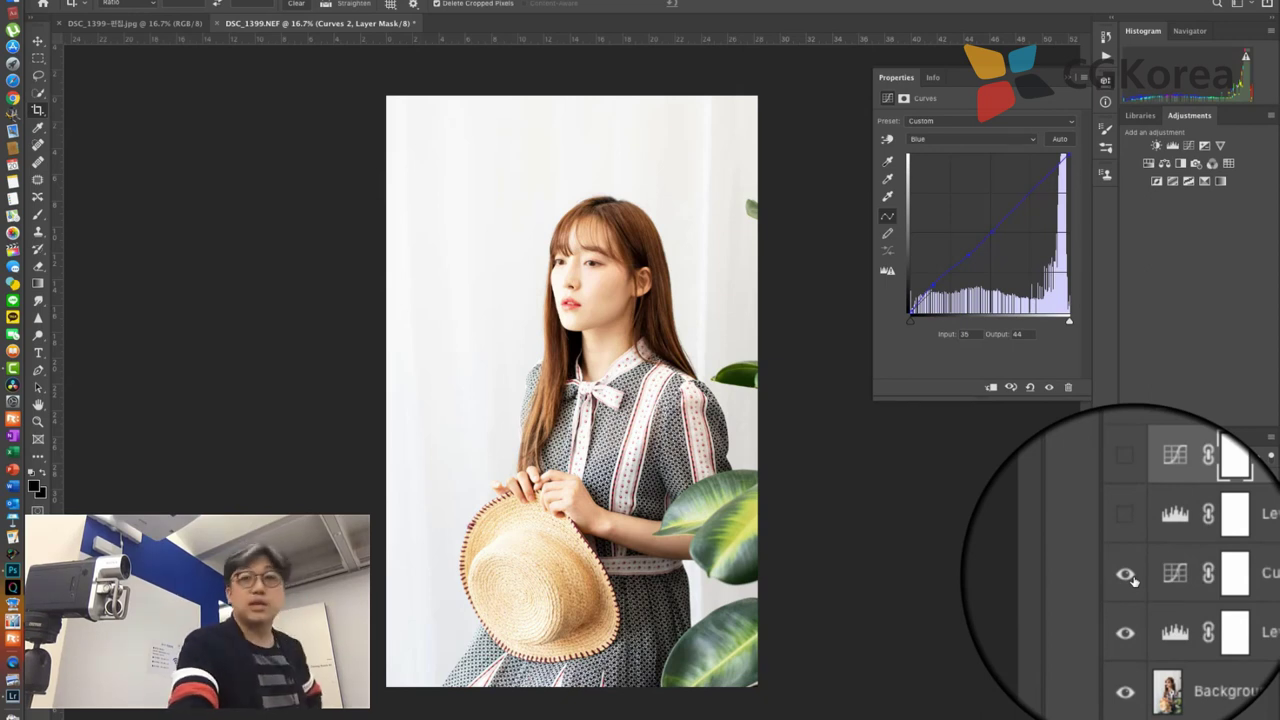
left_click(1129, 577)
left_click(1129, 577)
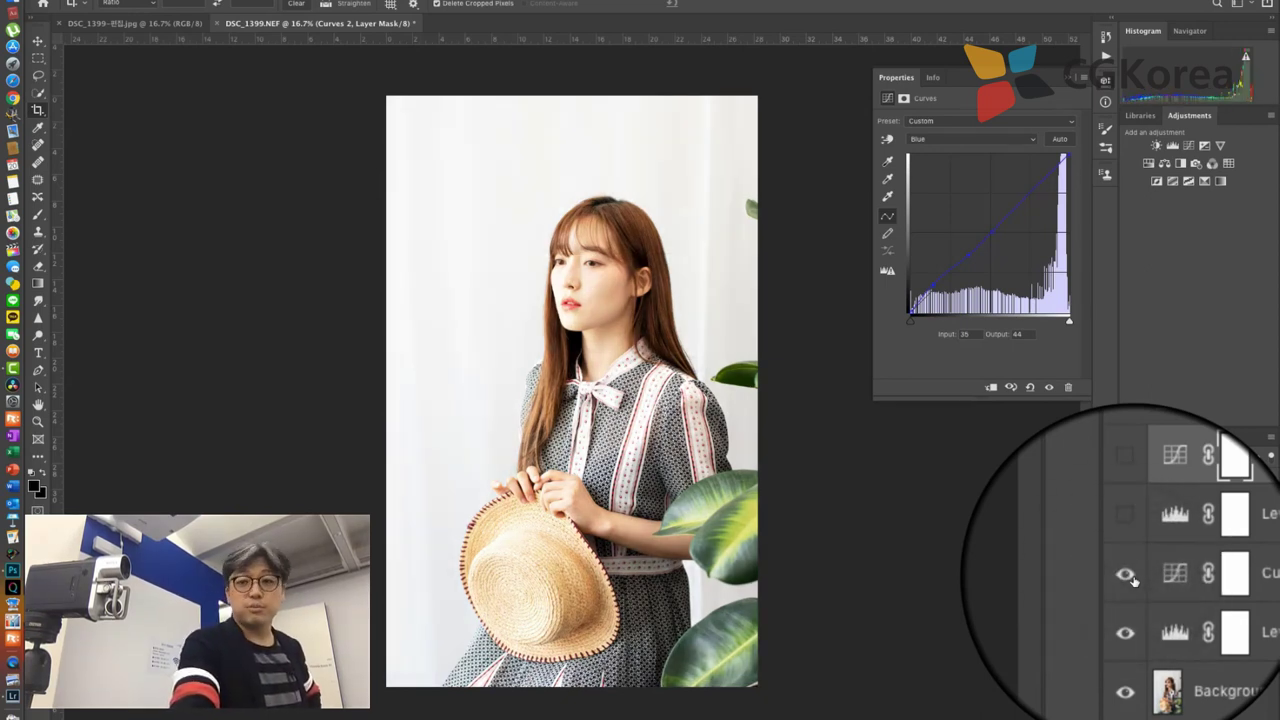
Show the upper Levels layer and toggle it repeatedly to compare its color correction, leaving it visible
left_click(1129, 545)
left_click(1128, 555)
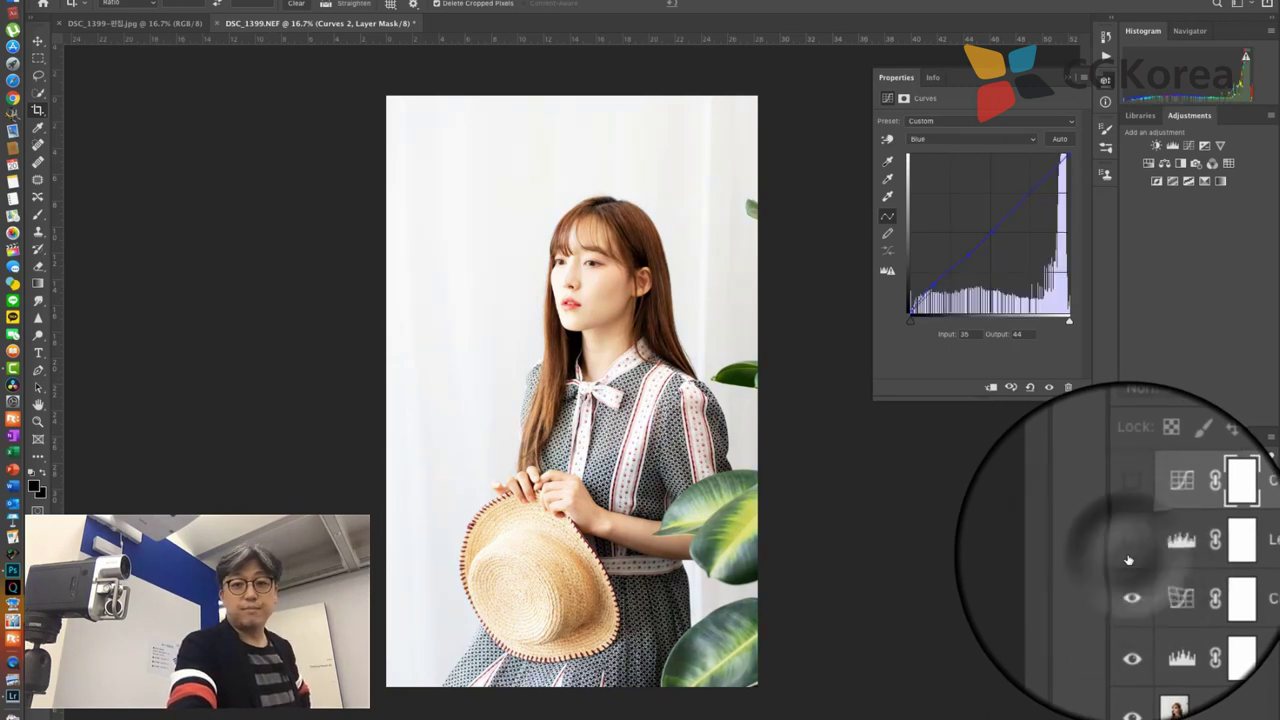
left_click(1128, 558)
left_click(1128, 558)
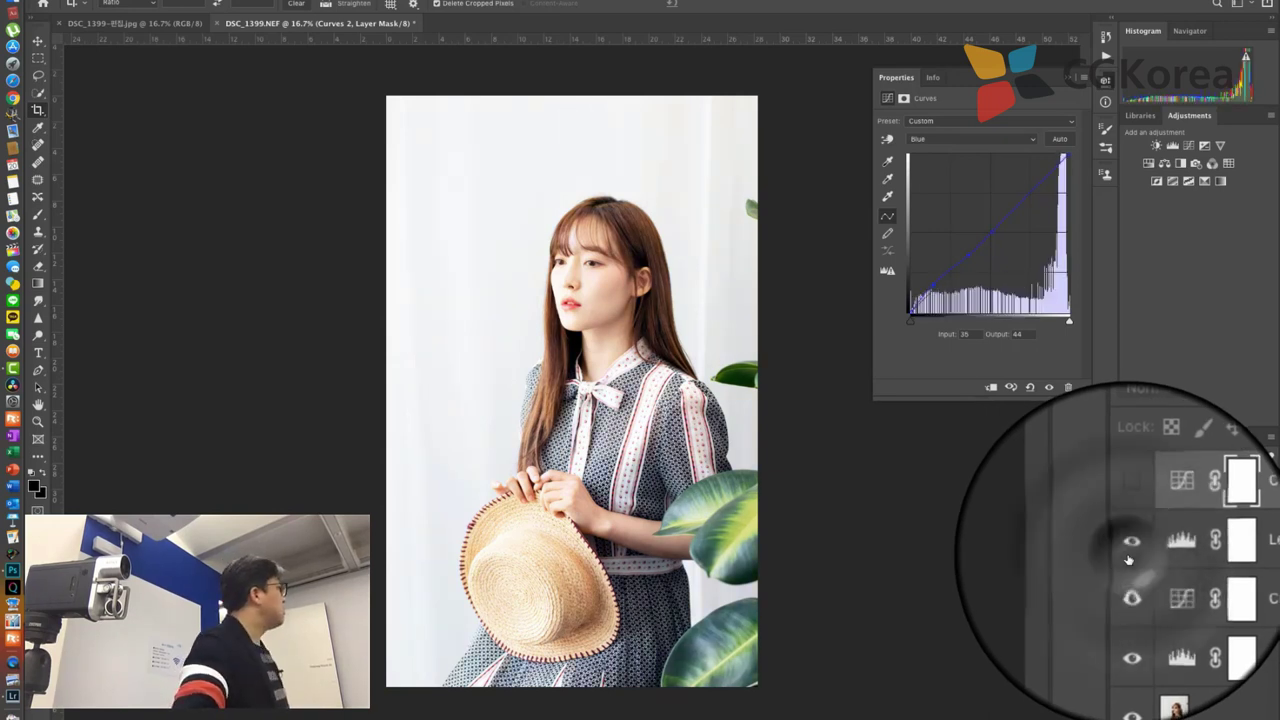
left_click(1128, 558)
left_click(1128, 558)
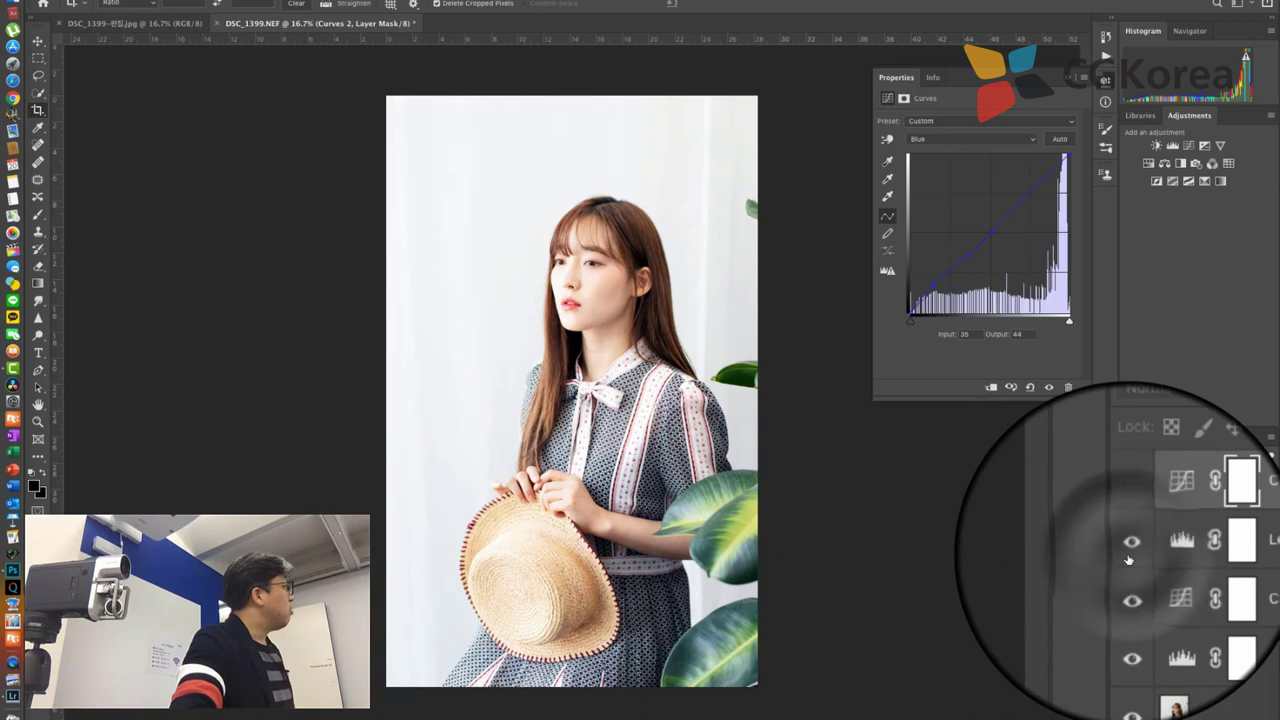
left_click(1128, 558)
left_click(1128, 558)
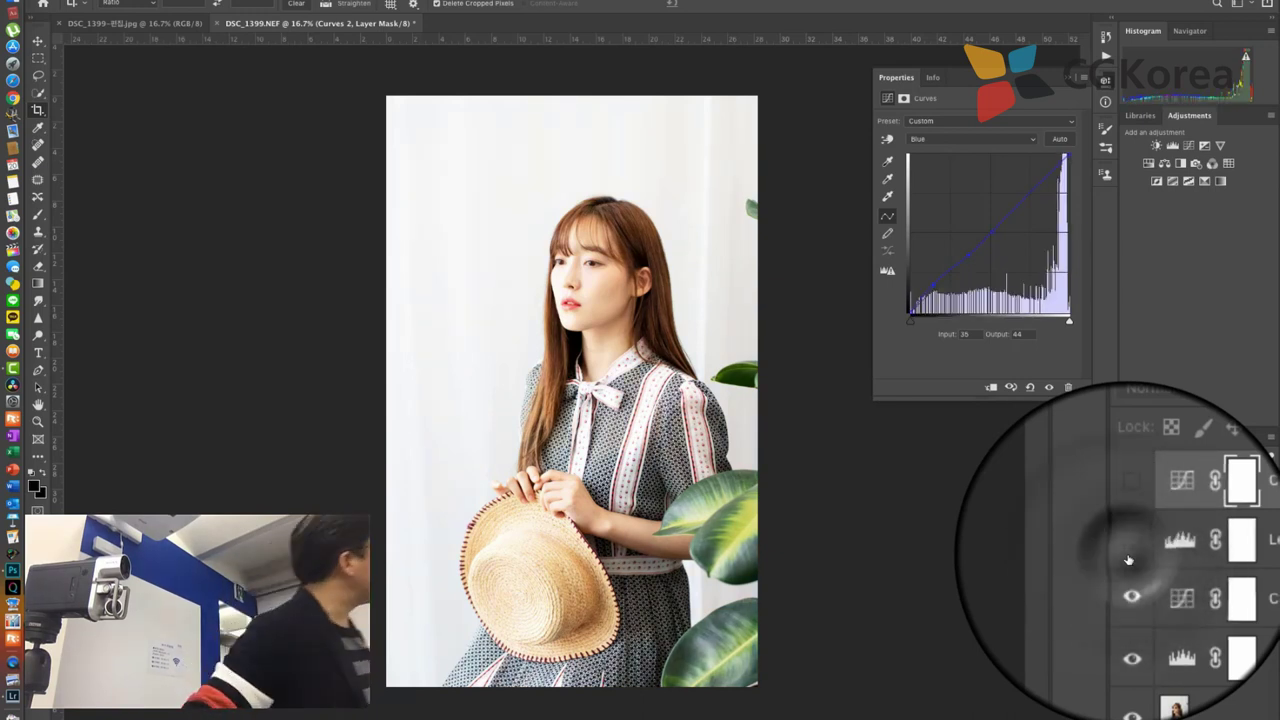
left_click(1128, 558)
left_click(1128, 558)
left_click(1128, 558)
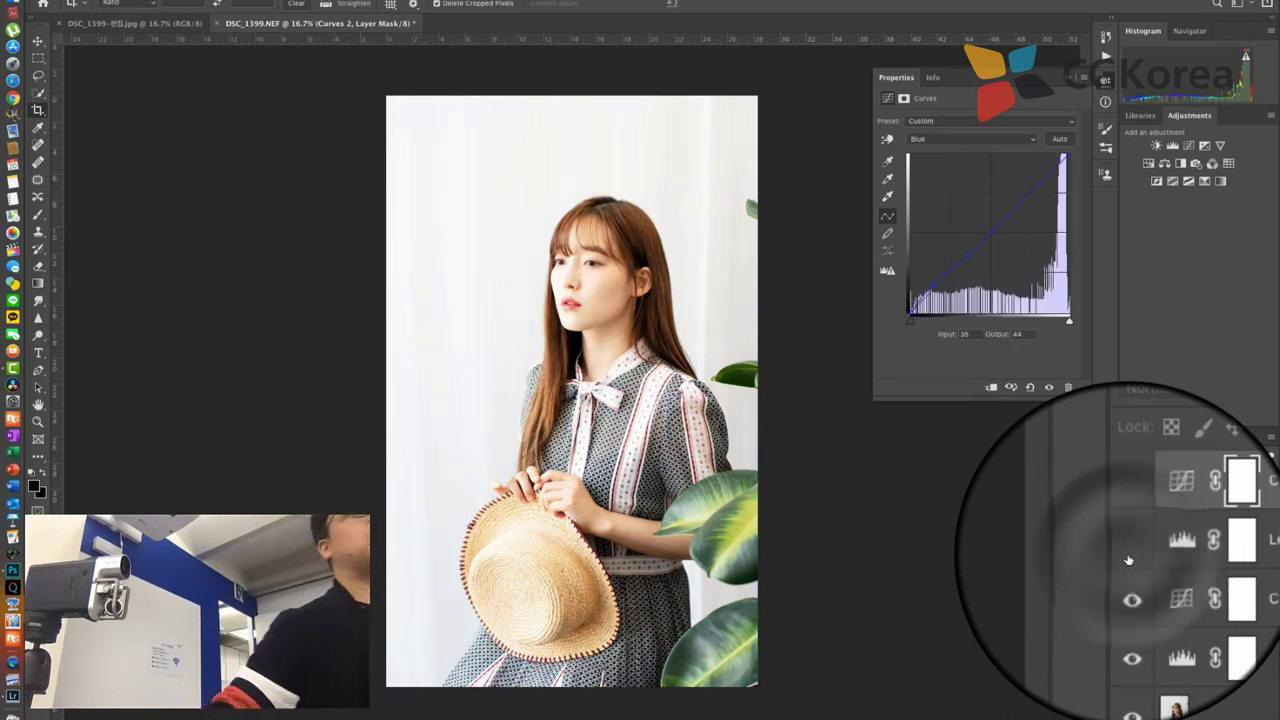
left_click(1128, 558)
left_click(1128, 558)
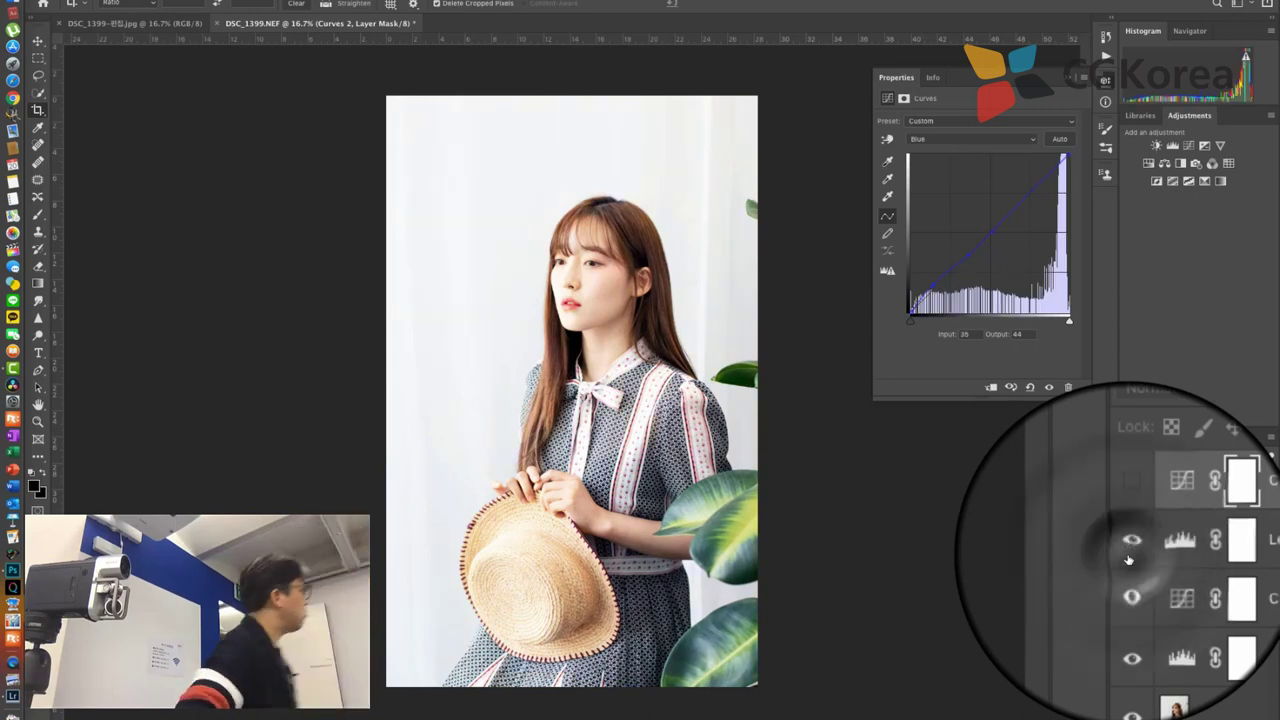
left_click(1128, 558)
left_click(1128, 558)
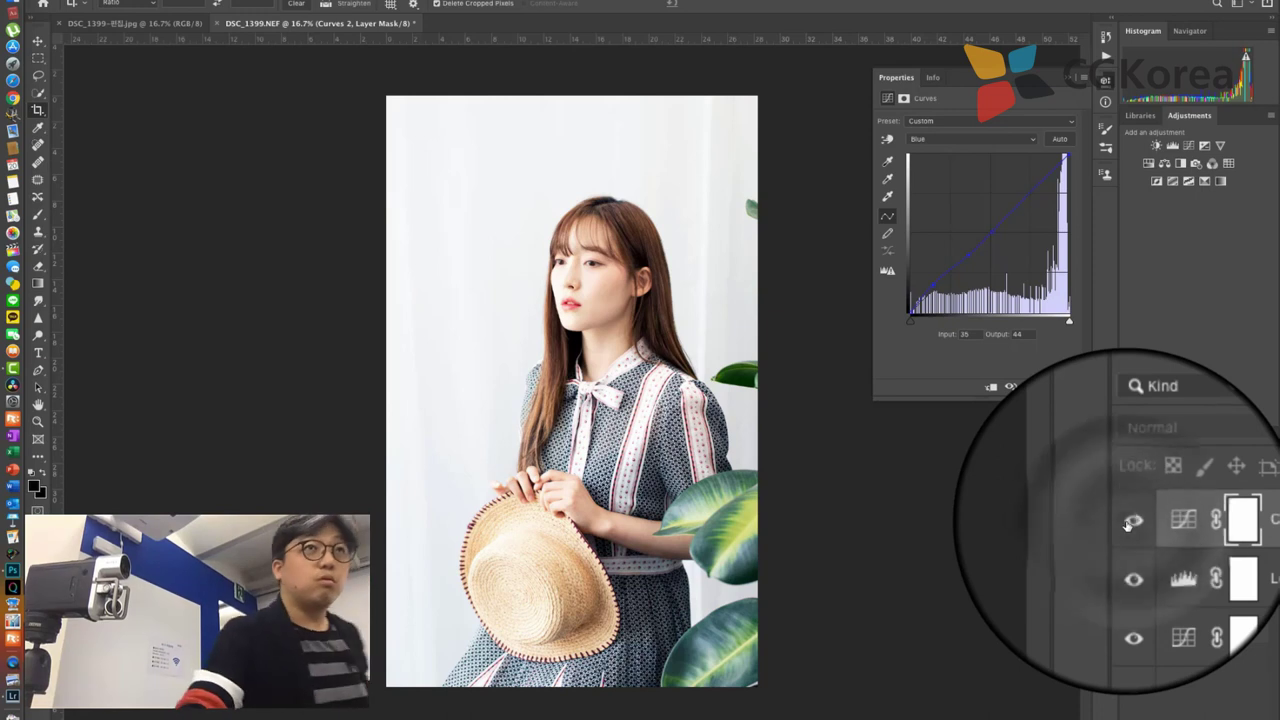
Toggle the visibility of the Curves 2 layer to compare its per-channel color adjustment
left_click(1127, 526)
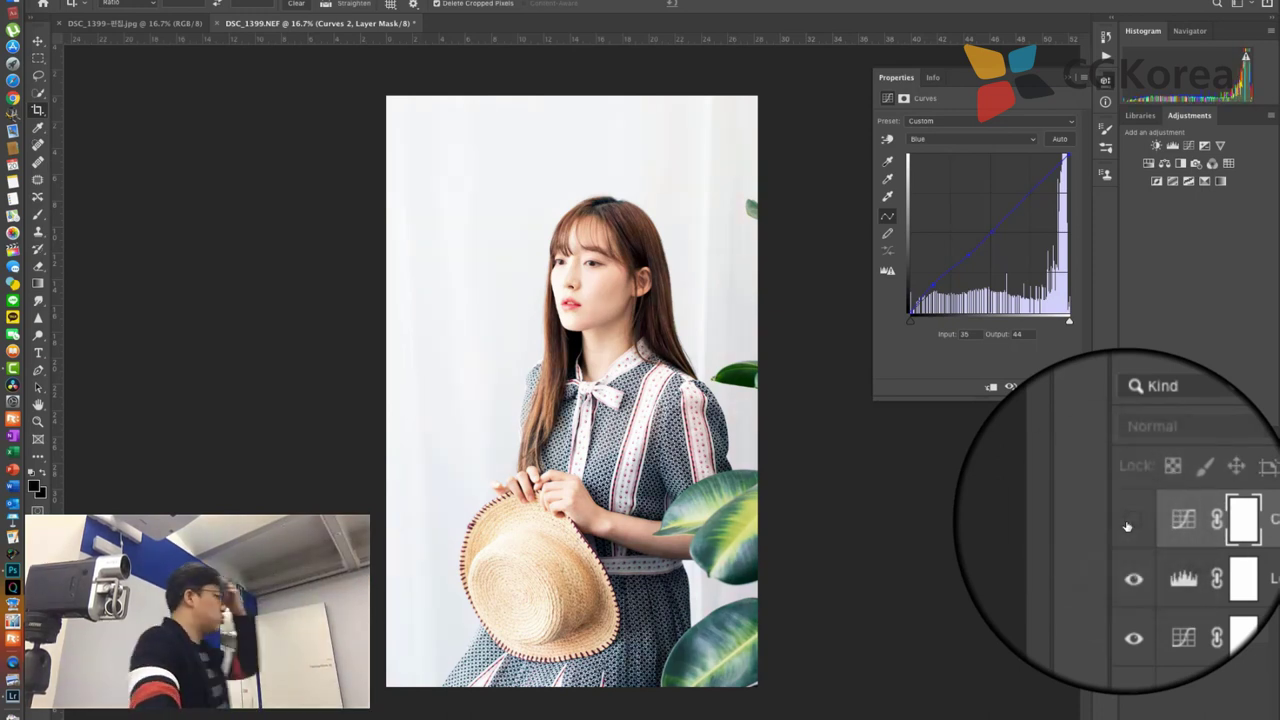